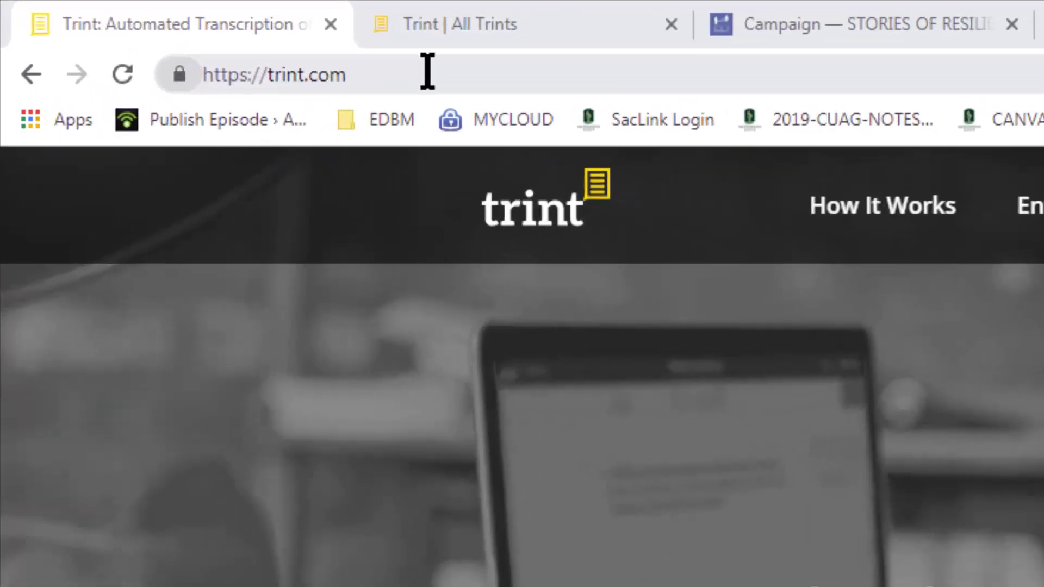
# Look over the Trint home page and the story videos on the Stories of Resilience page.
pyautogui.click(152, 28)
pyautogui.moveTo(438, 84); pyautogui.dragTo(214, 98)
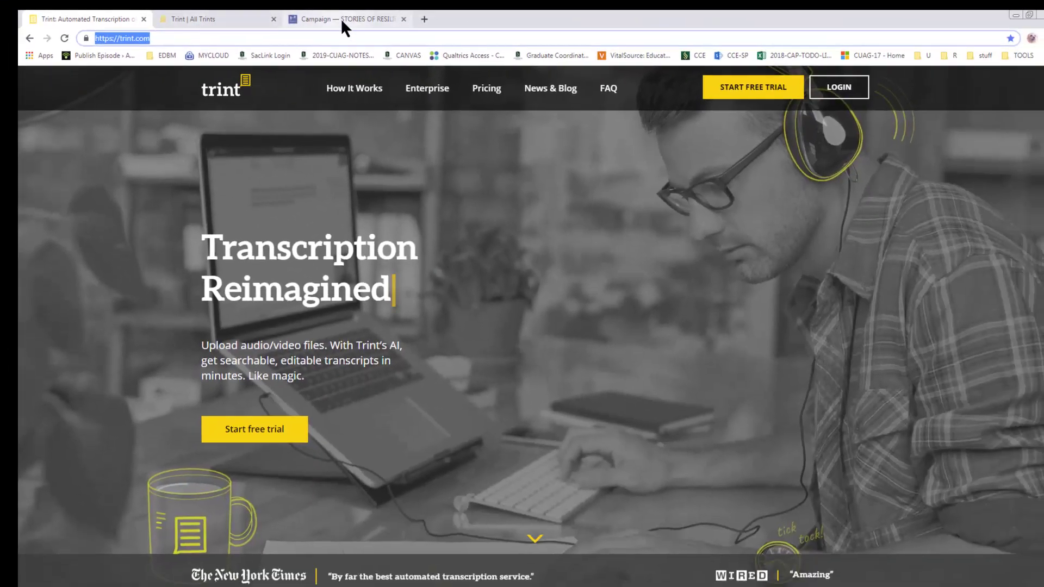
pyautogui.click(341, 19)
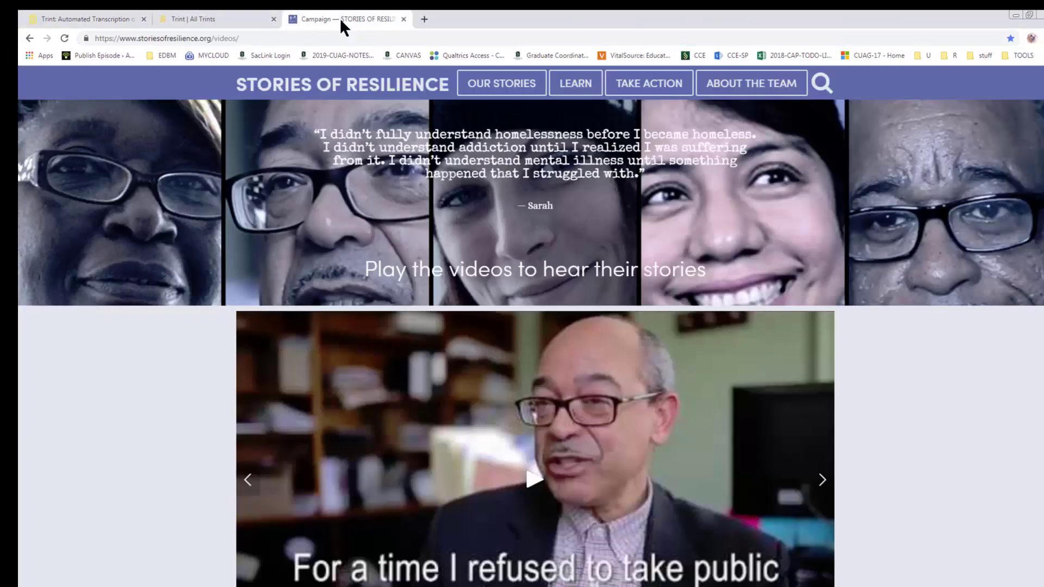
pyautogui.scroll(-3, 902, 421)
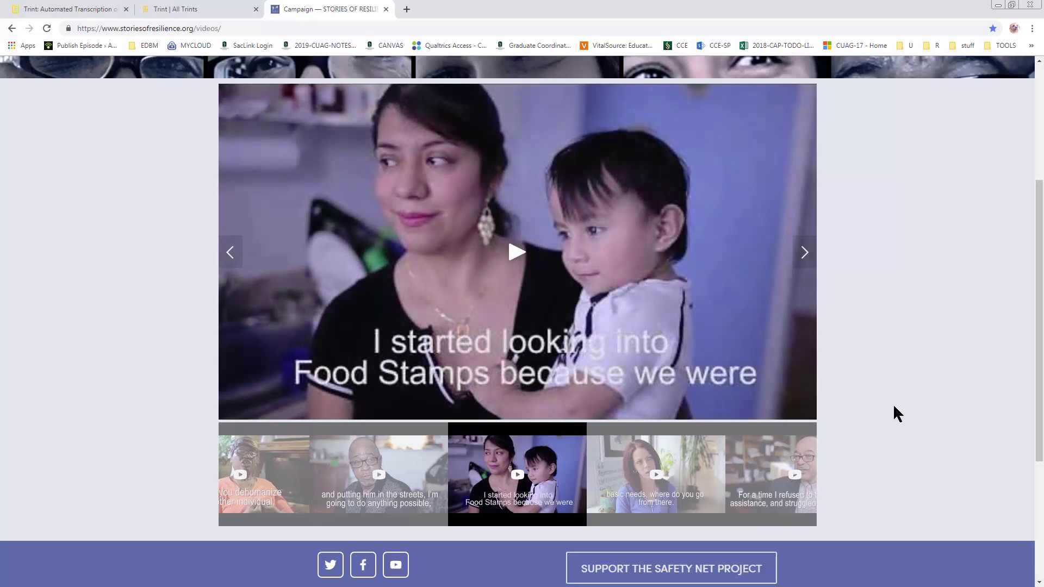
pyautogui.scroll(3, 895, 408)
pyautogui.scroll(1, 894, 407)
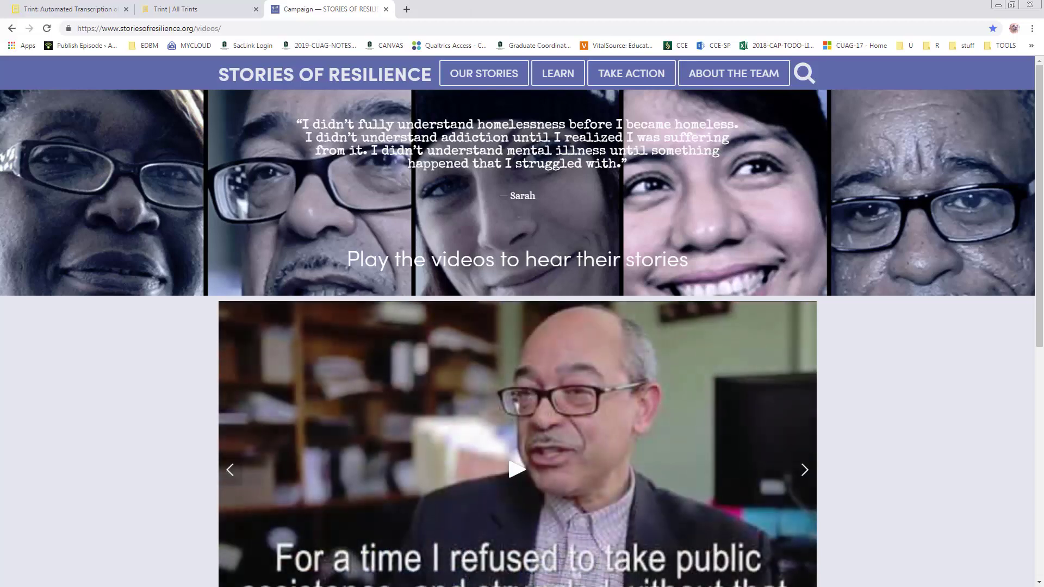
# Return to Trint and open the EDBM-250 folder from the full list of trints.
pyautogui.click(71, 10)
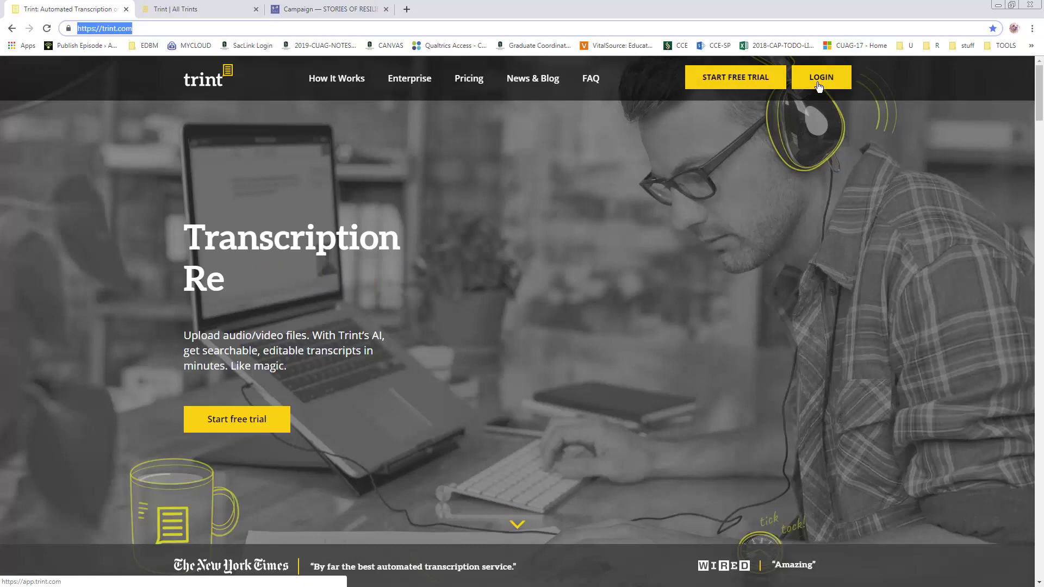
pyautogui.click(175, 9)
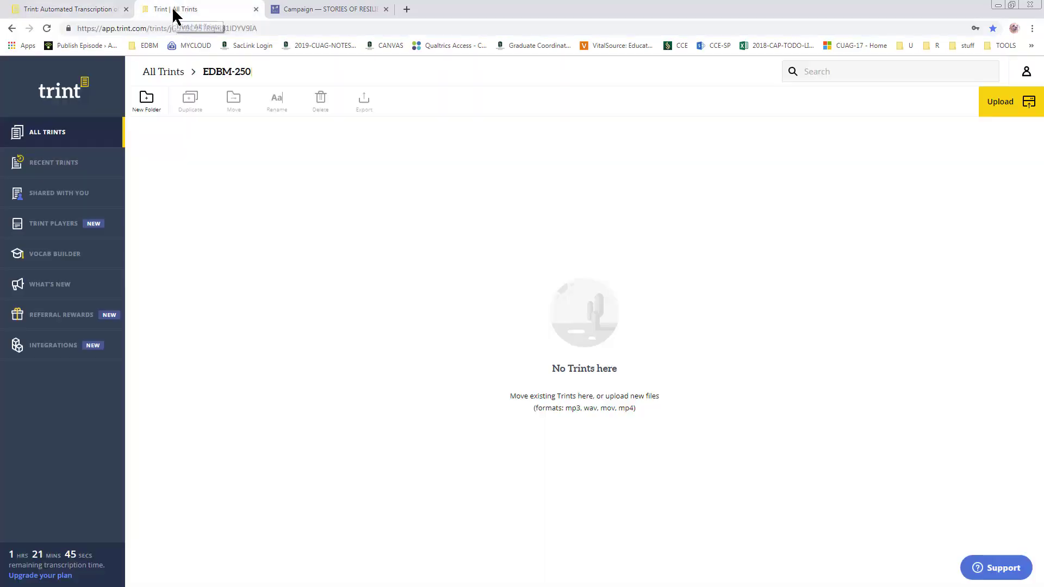
pyautogui.click(50, 140)
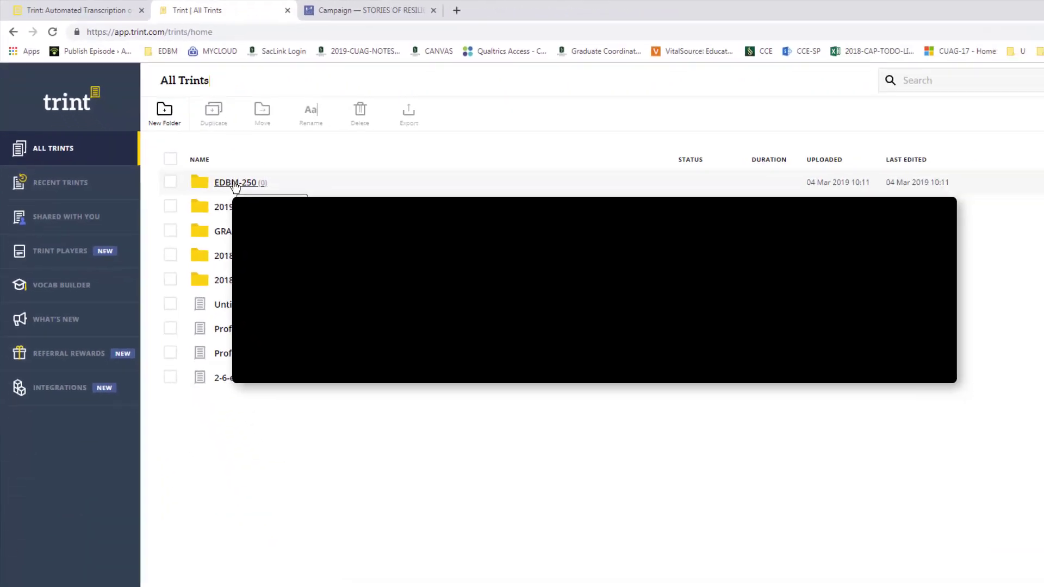
pyautogui.click(235, 183)
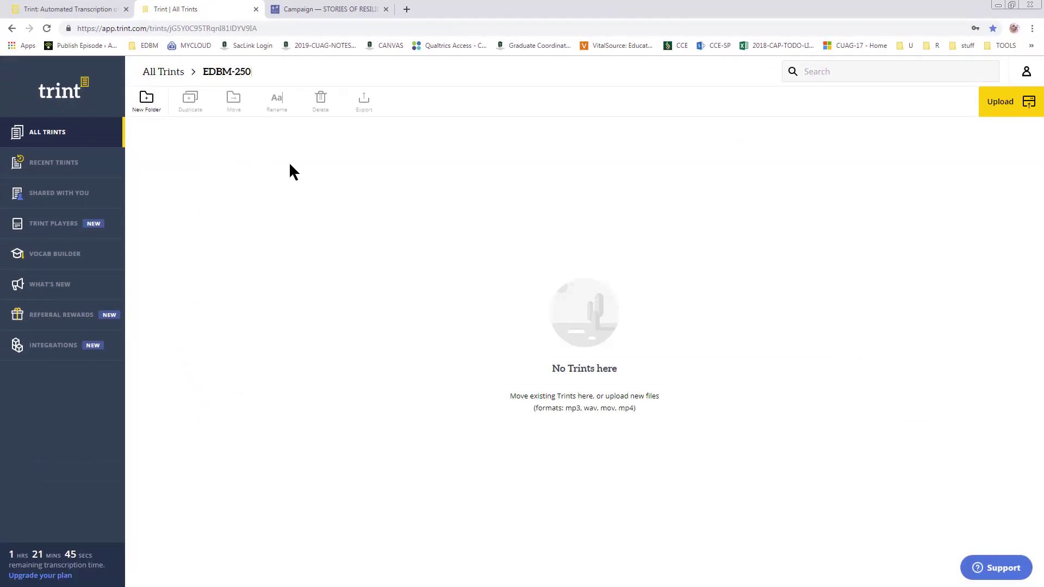
# Start an upload to the EDBM-250 folder, answer Yes to all four audio-quality questions and proceed.
pyautogui.click(997, 109)
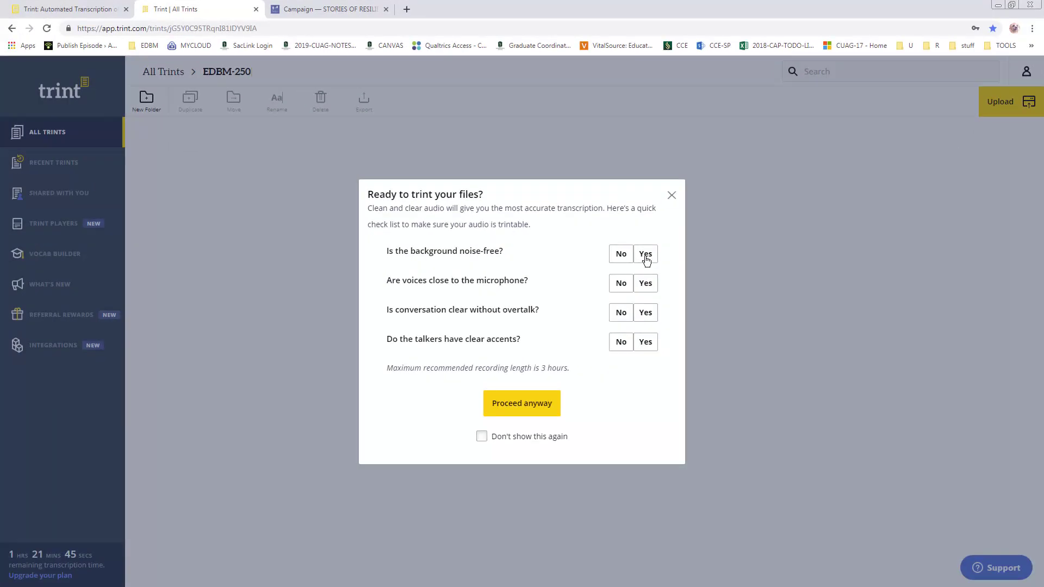
pyautogui.click(645, 258)
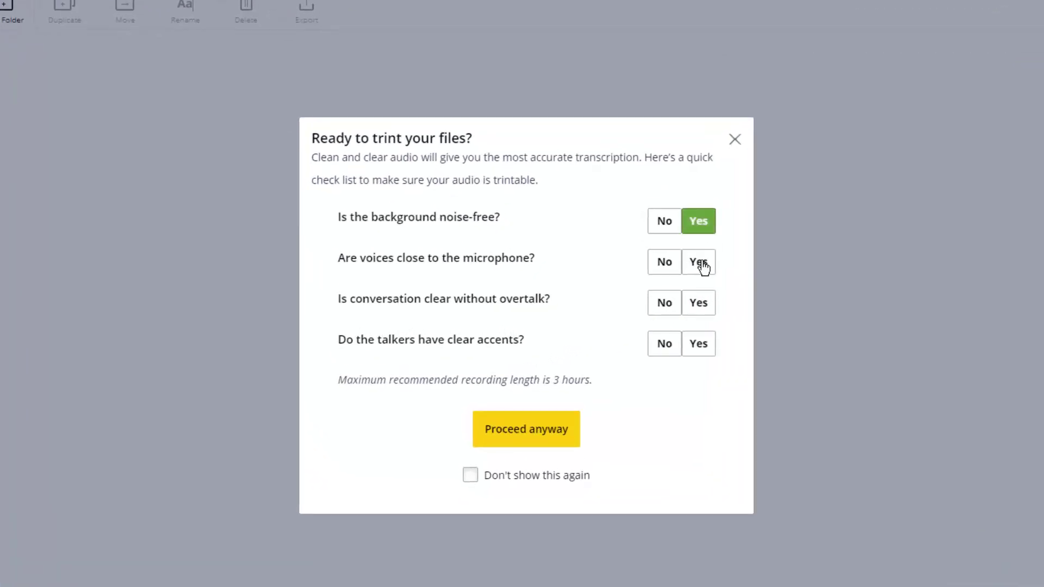
pyautogui.click(703, 267)
pyautogui.click(705, 307)
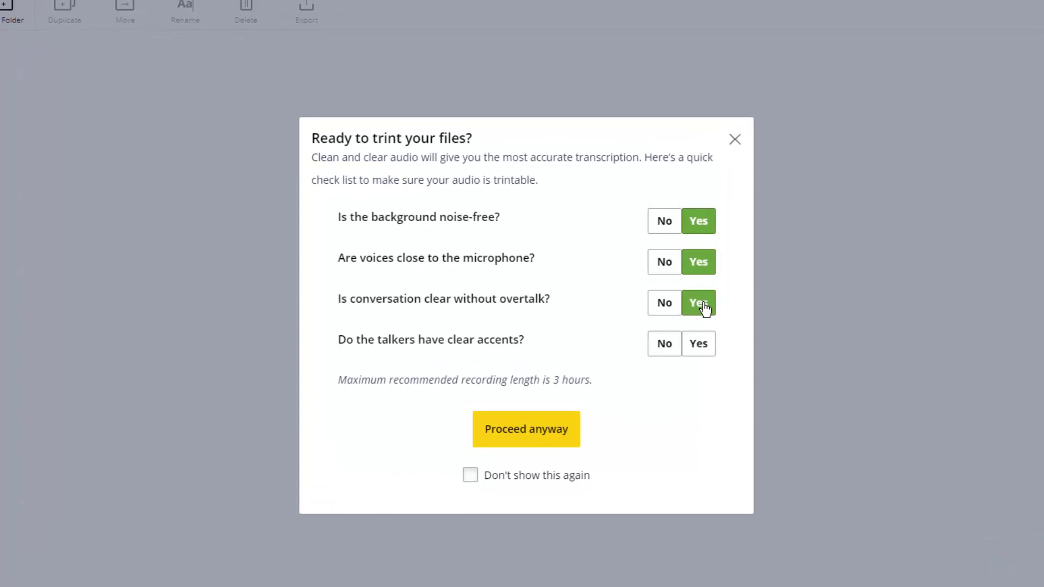
pyautogui.click(705, 351)
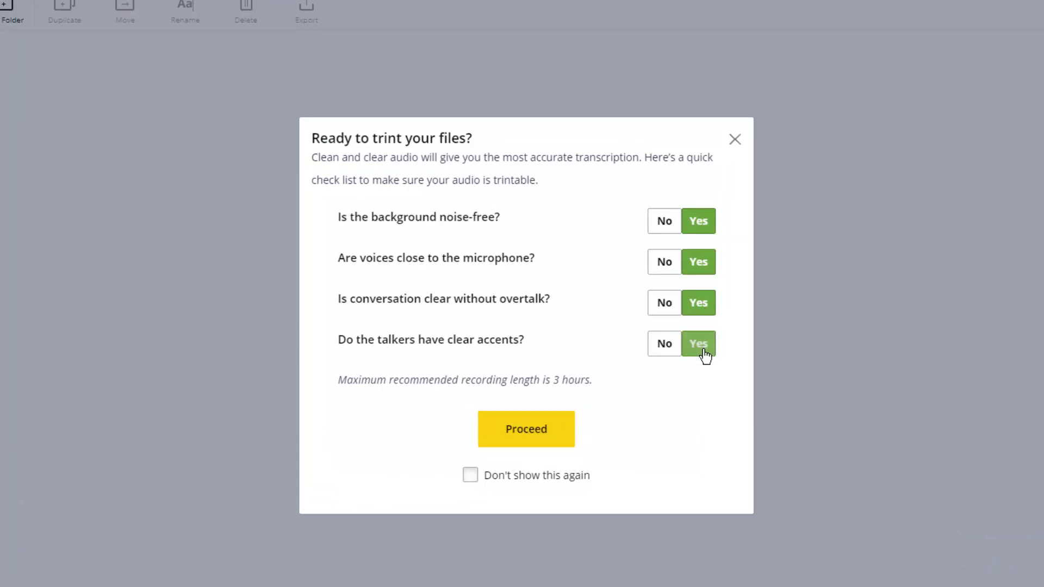
pyautogui.click(544, 444)
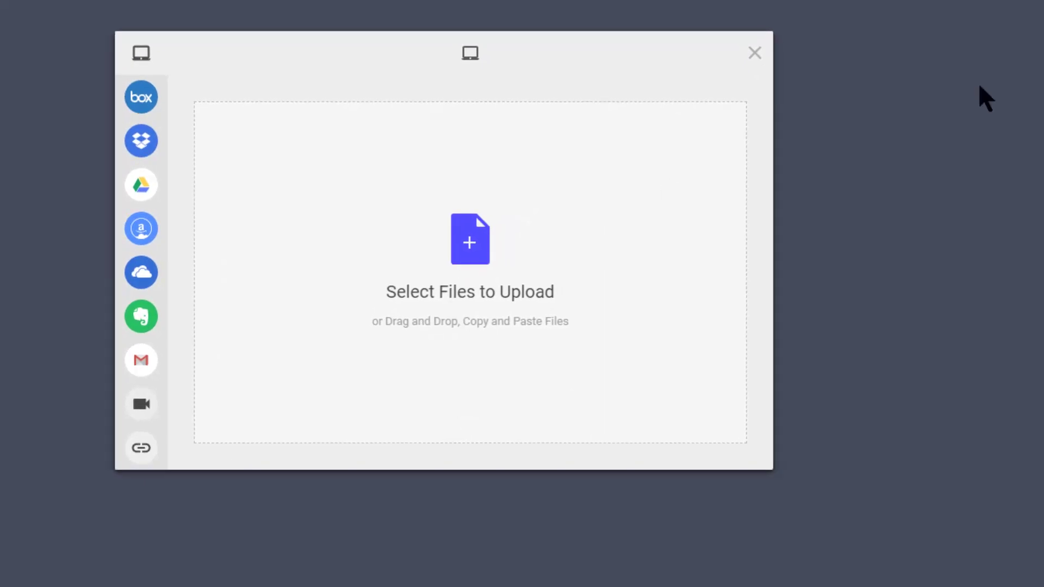
# Add the video file philip-story.mp4 from the computer and upload it.
pyautogui.moveTo(723, 0); pyautogui.dragTo(473, 299)
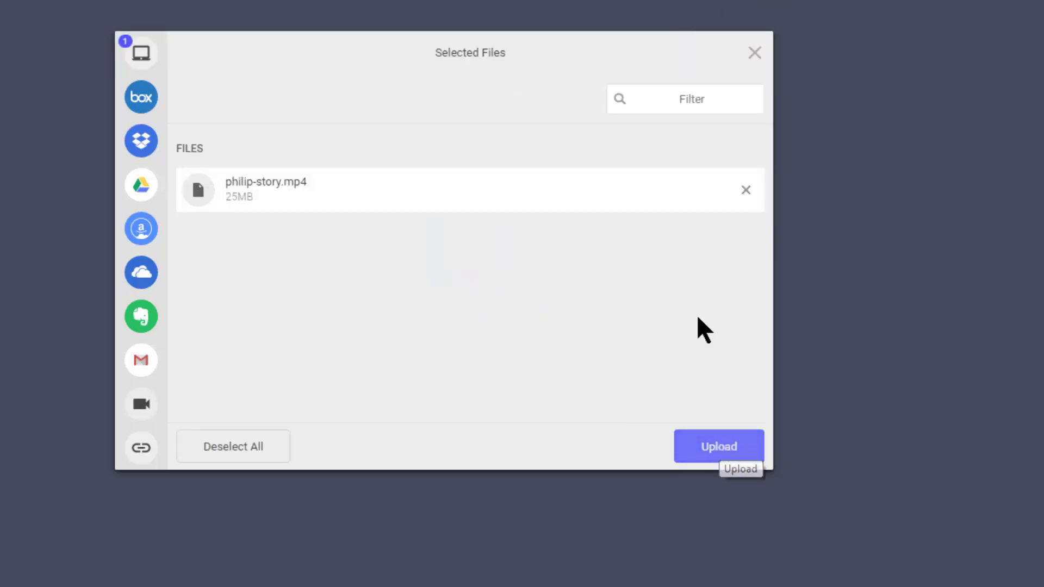
pyautogui.moveTo(144, 150)
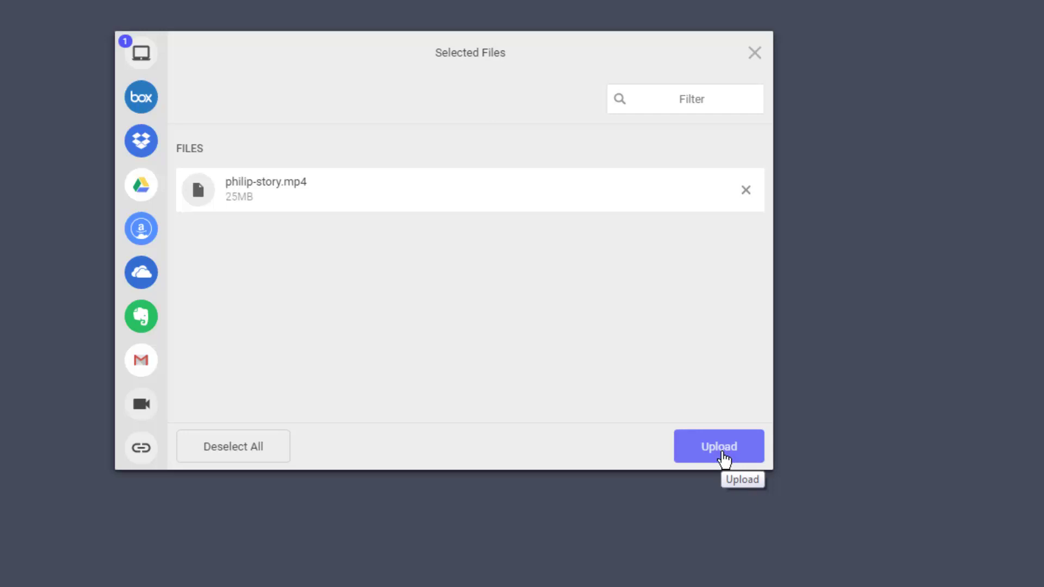
pyautogui.click(724, 460)
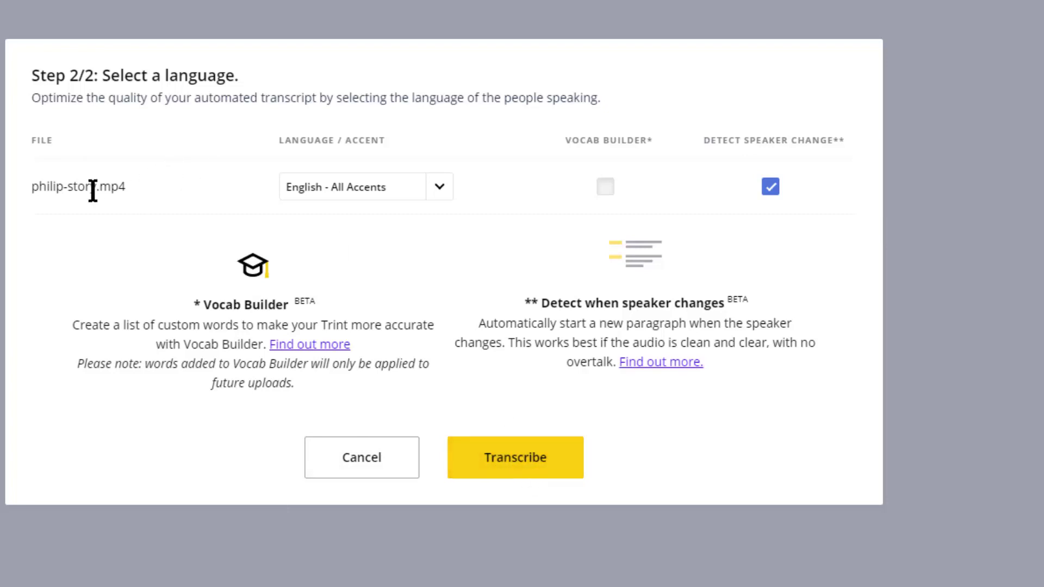
# Choose English - All Accents as the file's language and start the transcription.
pyautogui.click(433, 191)
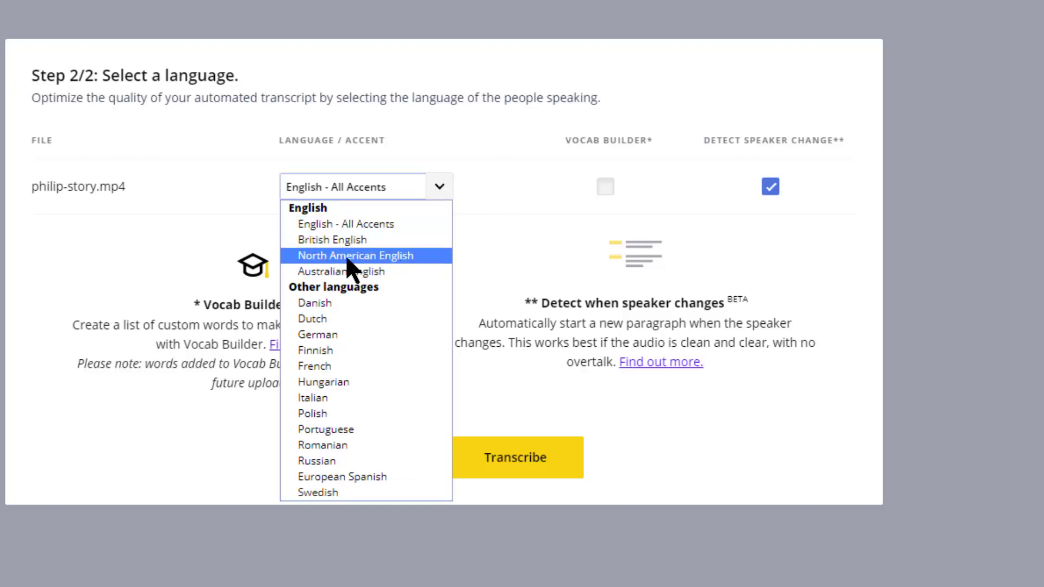
pyautogui.click(338, 223)
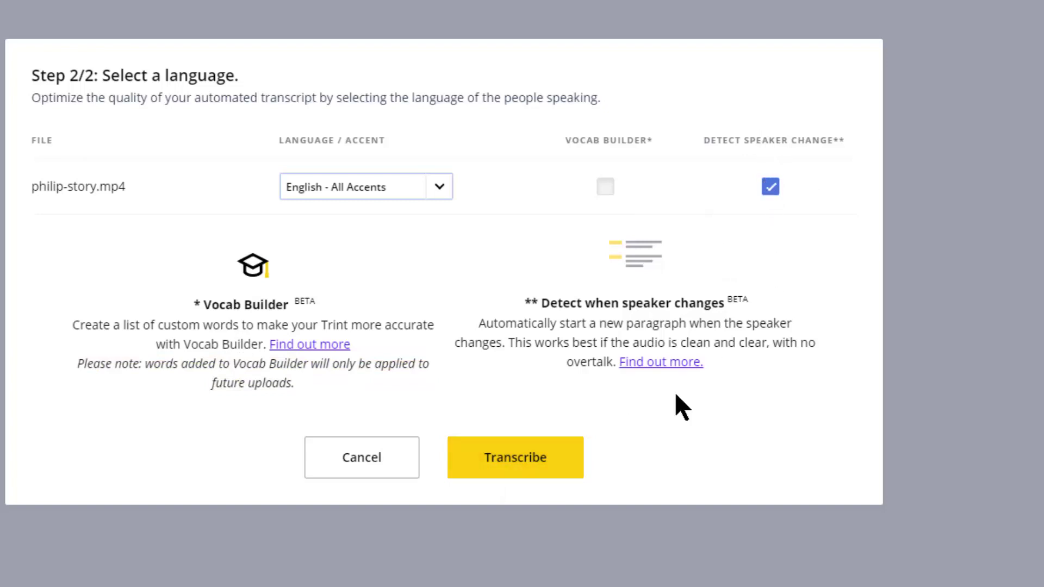
pyautogui.click(514, 462)
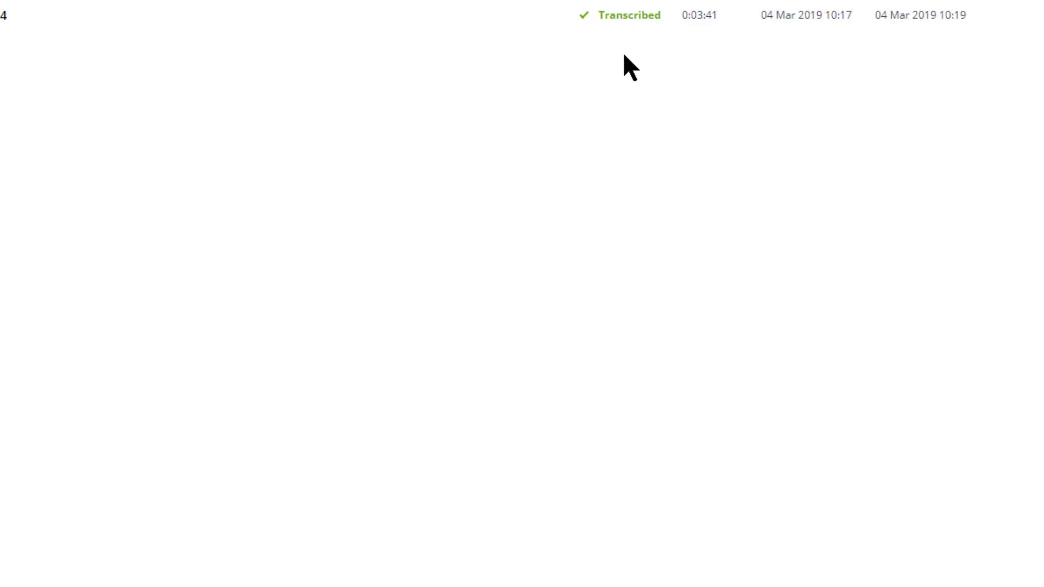
# Open the transcribed philip-story.mp4 in the editor and play about the first 21 seconds.
pyautogui.moveTo(621, 22)
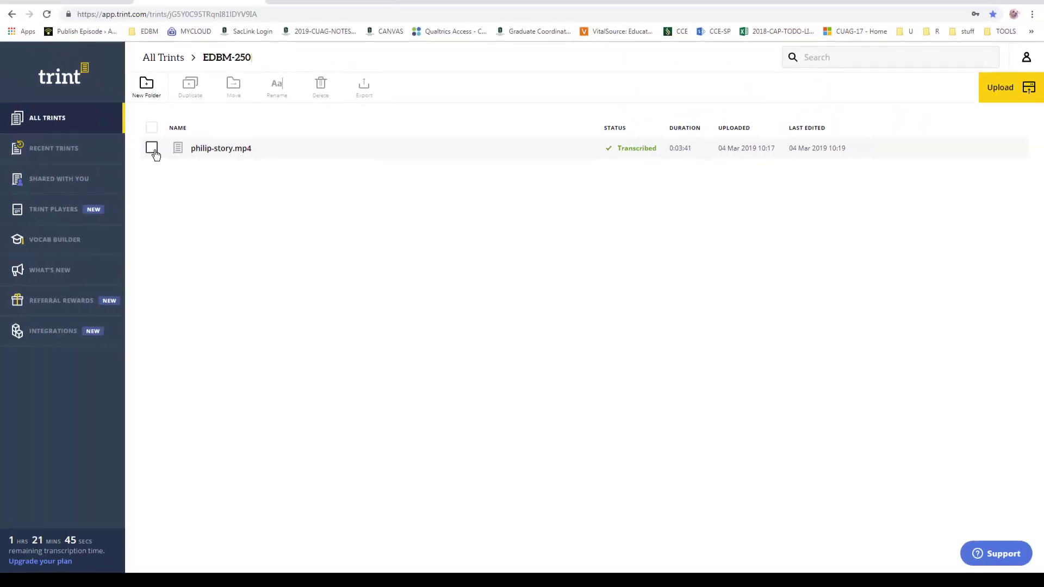
pyautogui.click(153, 150)
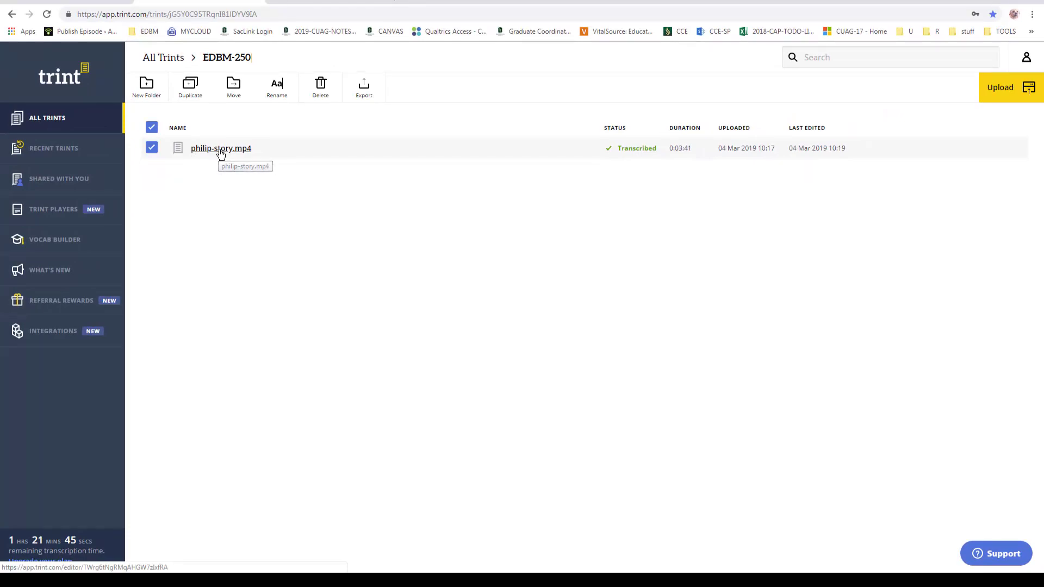
pyautogui.click(220, 150)
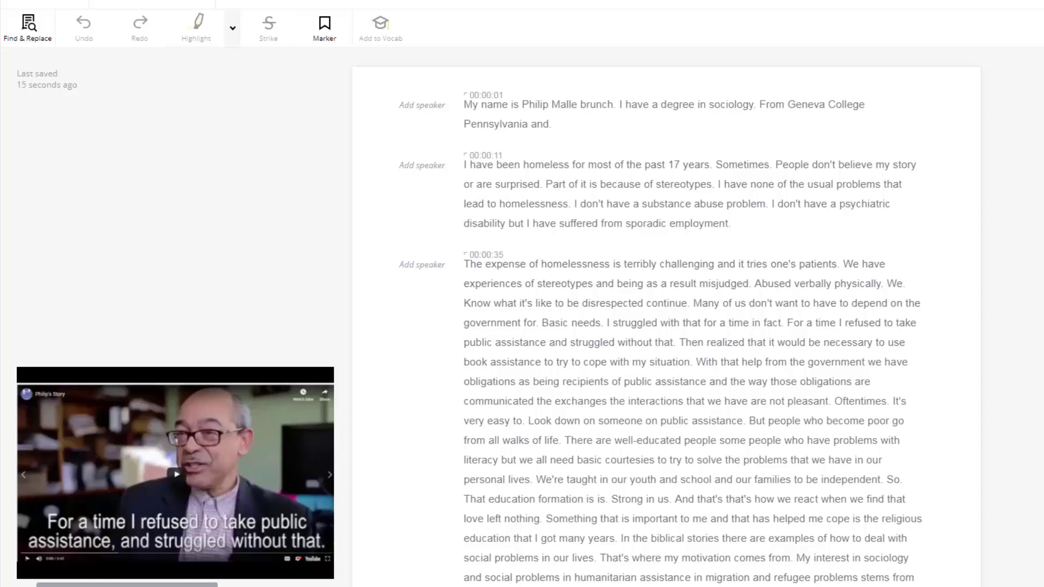
pyautogui.press('Tab')
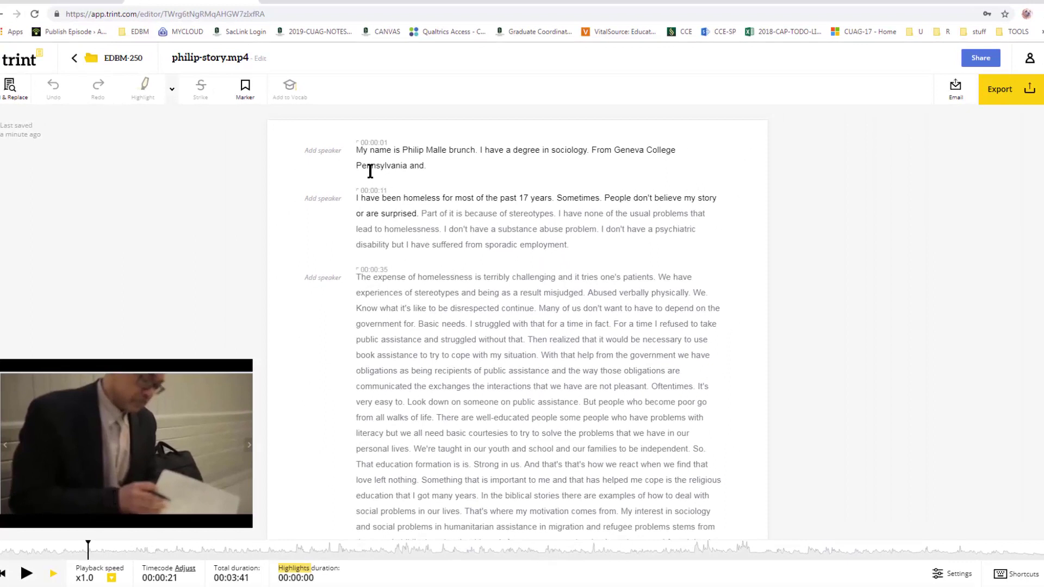
# Label the first paragraph's speaker with the interviewee's first name followed by "'s Profile".
pyautogui.click(317, 157)
pyautogui.write('Prio')
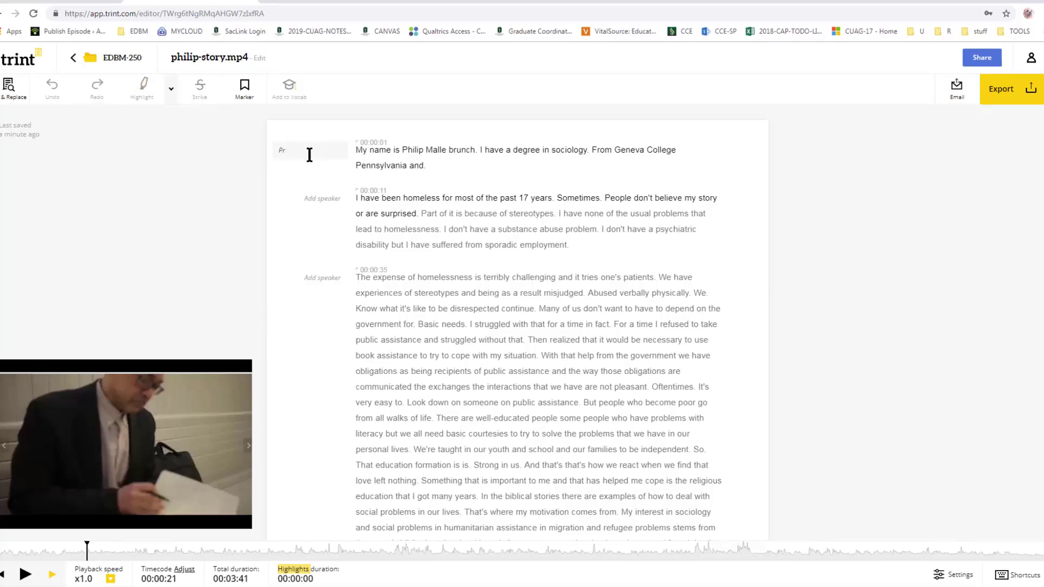
pyautogui.press('BackSpace')
pyautogui.press('BackSpace')
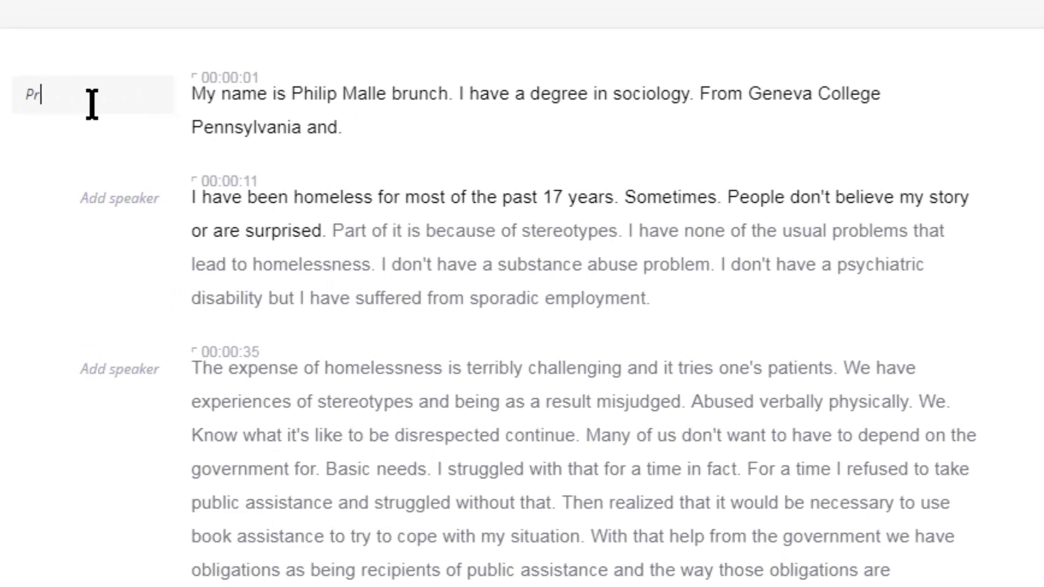
pyautogui.press('BackSpace')
pyautogui.write('hilip')
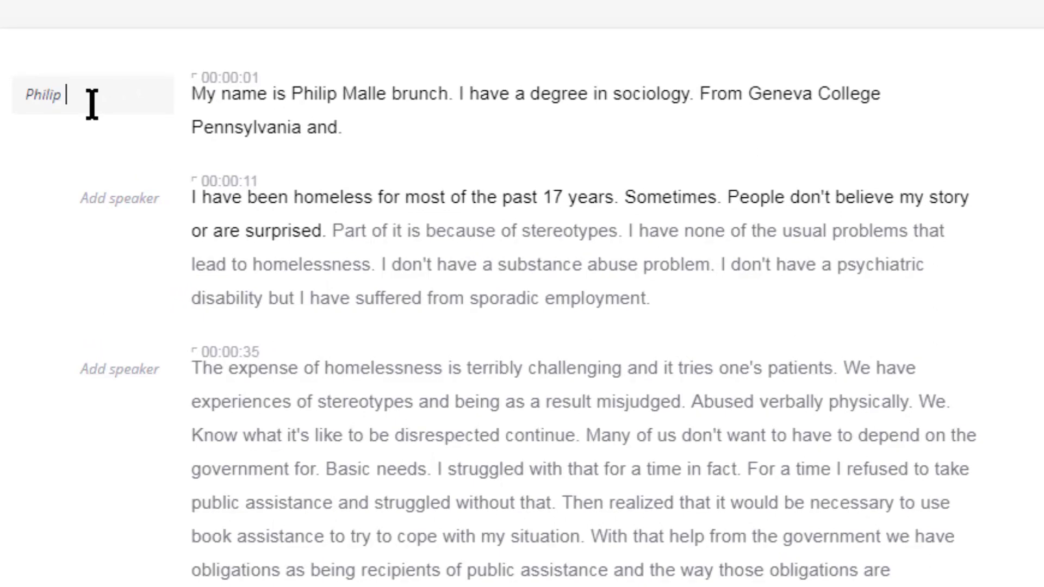
pyautogui.press('Return')
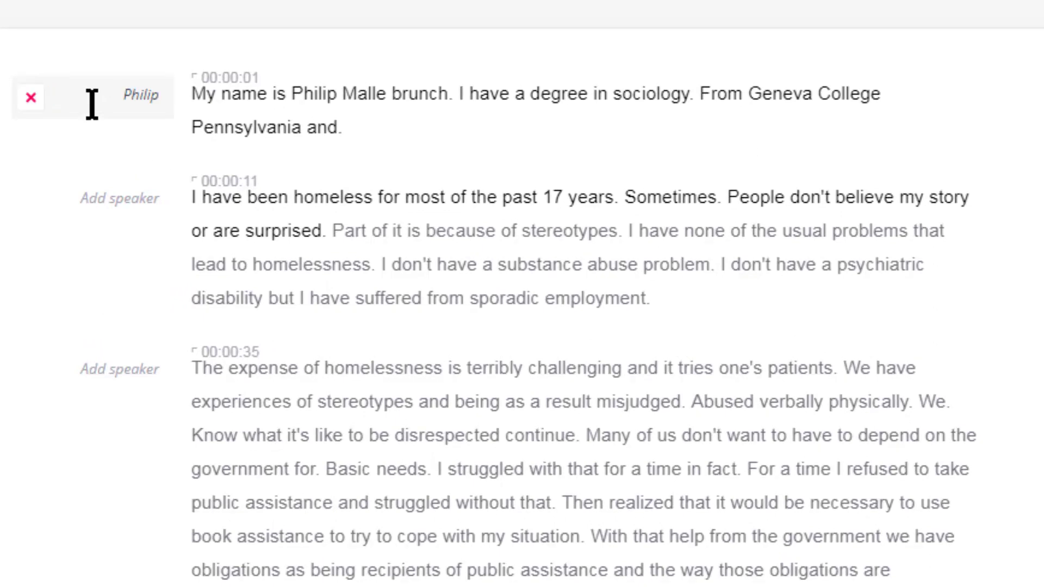
pyautogui.click(128, 97)
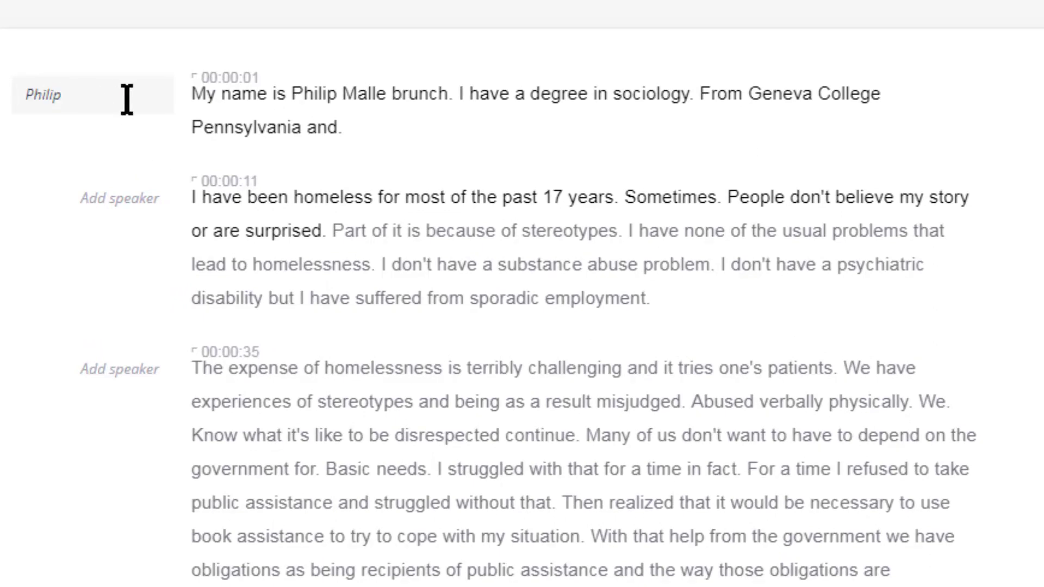
pyautogui.write("'s Profile")
pyautogui.moveTo(192, 93); pyautogui.dragTo(314, 226)
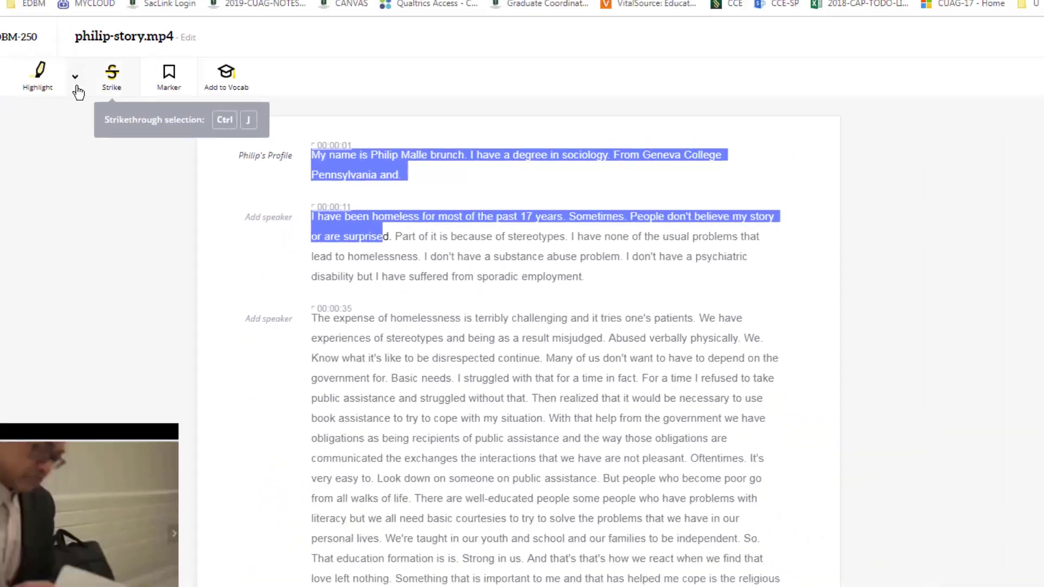
pyautogui.click(75, 81)
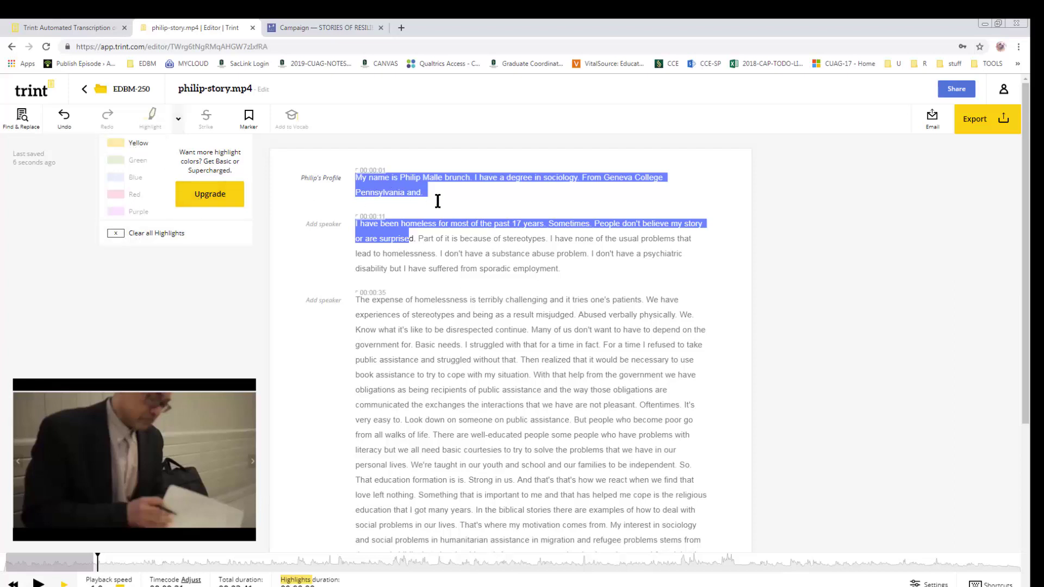
pyautogui.click(466, 192)
# Highlight the transcript in yellow from its opening words "My name is" through "or are surprised. Part".
pyautogui.moveTo(361, 177); pyautogui.dragTo(424, 240)
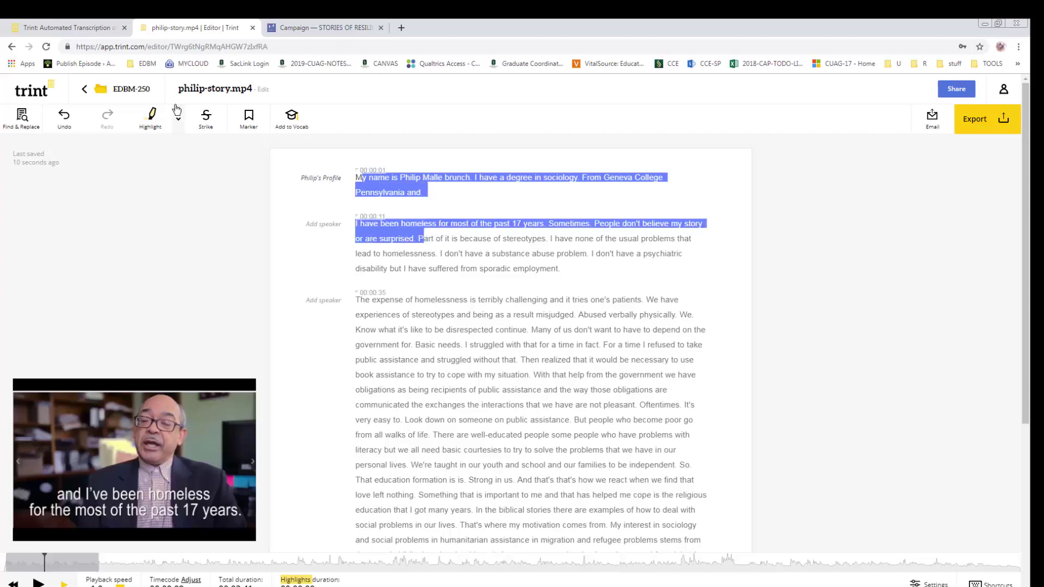
pyautogui.click(150, 120)
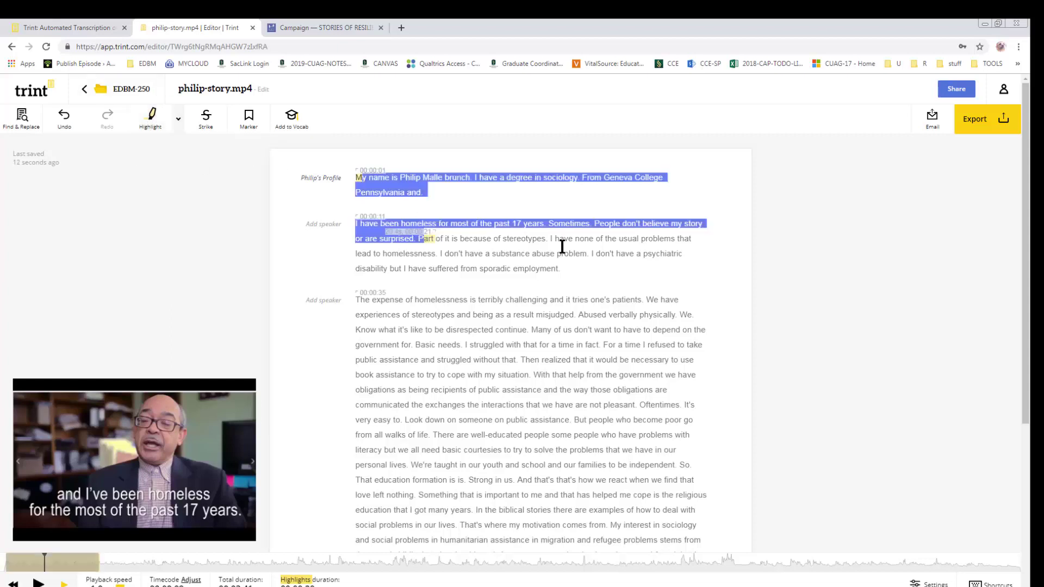
pyautogui.click(177, 120)
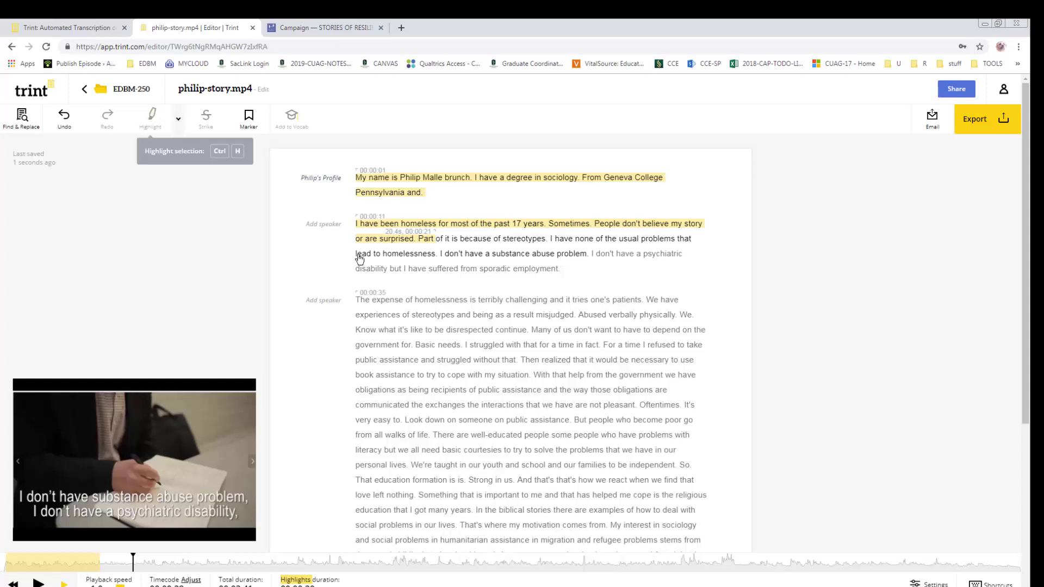
pyautogui.click(466, 314)
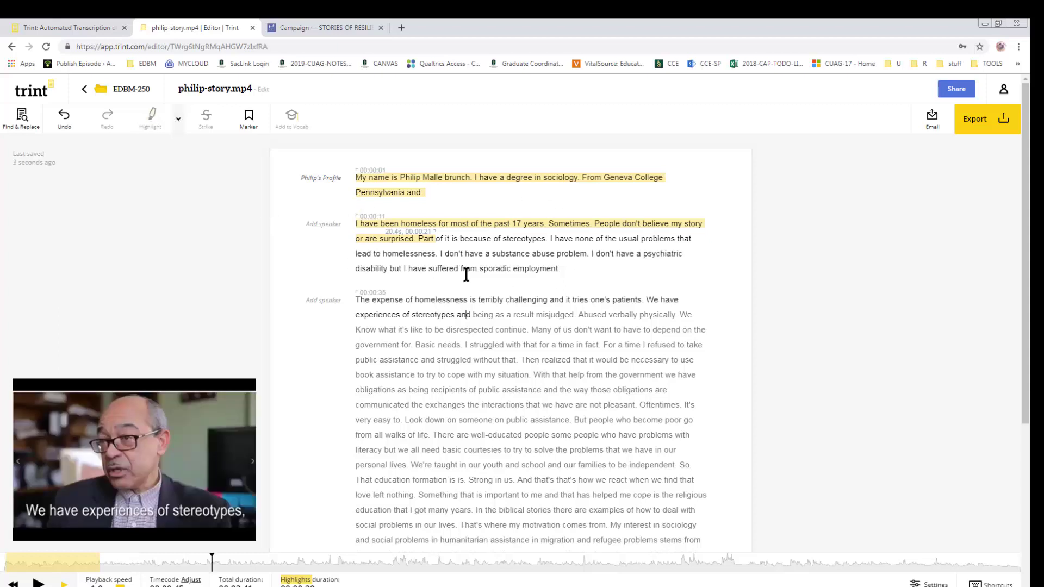
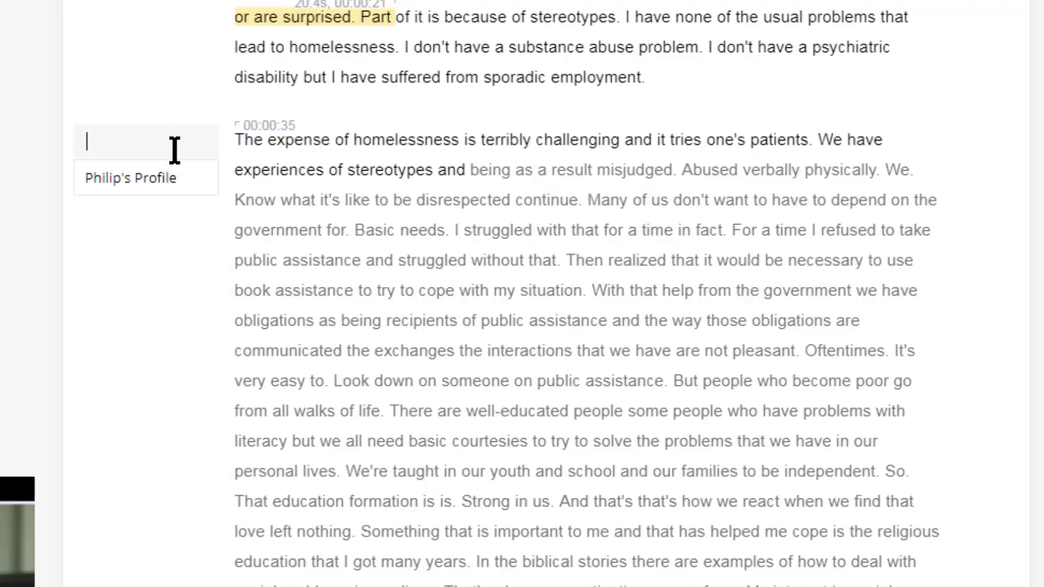
# Highlight the transcript in yellow from "The expense of homelessness" through "Abused verbally physically. We.".
pyautogui.click(240, 142)
pyautogui.moveTo(239, 142); pyautogui.dragTo(569, 201)
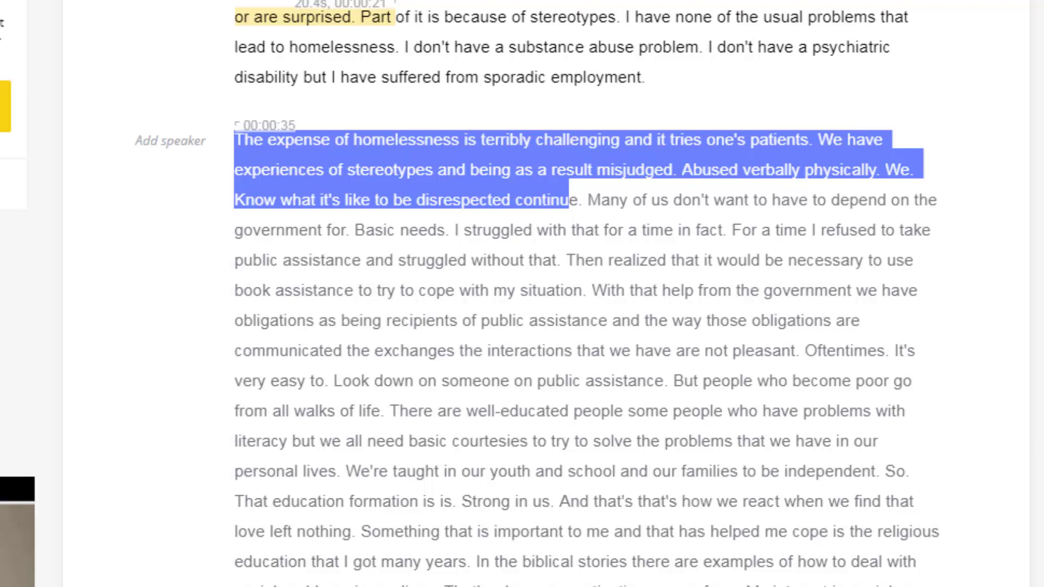
pyautogui.click(233, 158)
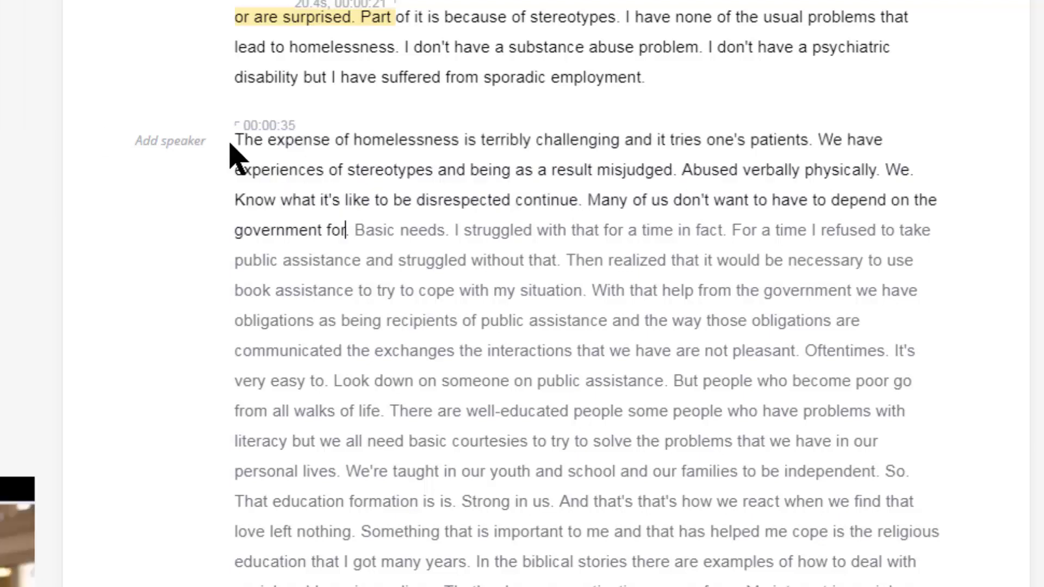
pyautogui.moveTo(241, 158); pyautogui.dragTo(954, 185)
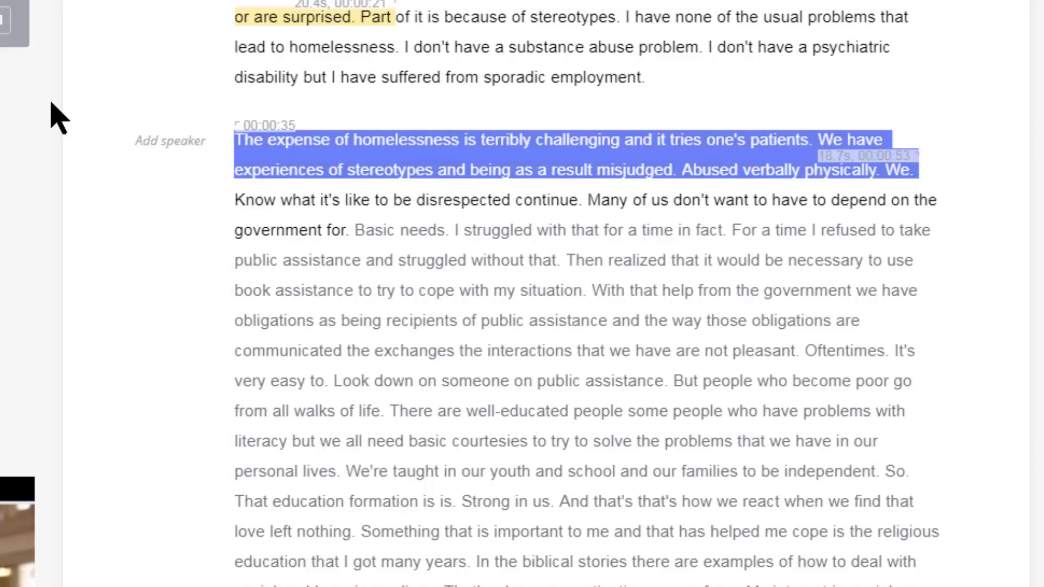
# Label the speaker of the paragraph starting "The expense of homelessness" as "Stereotypes + Effects".
pyautogui.click(168, 146)
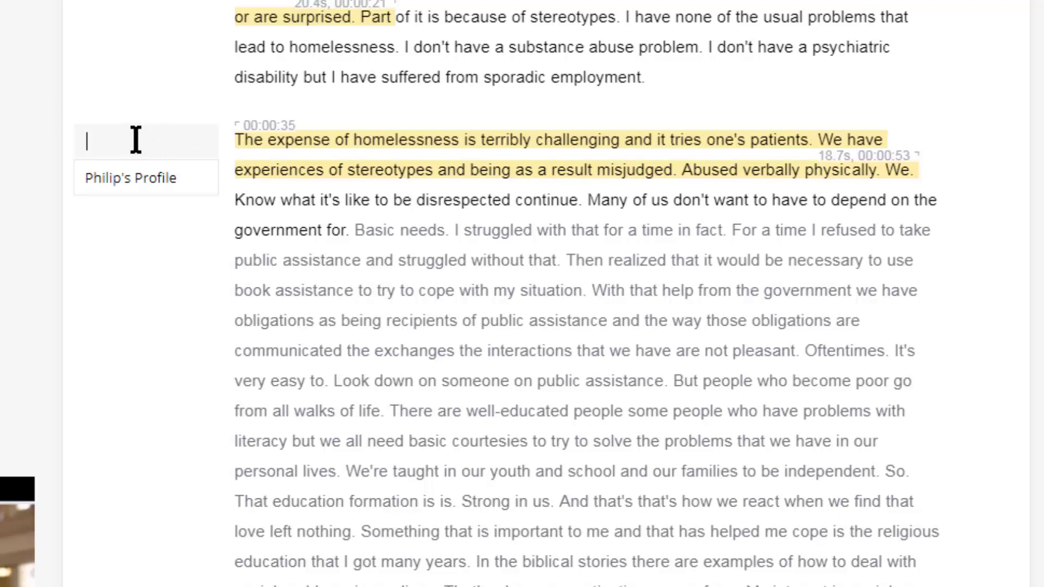
pyautogui.write('s + Effects')
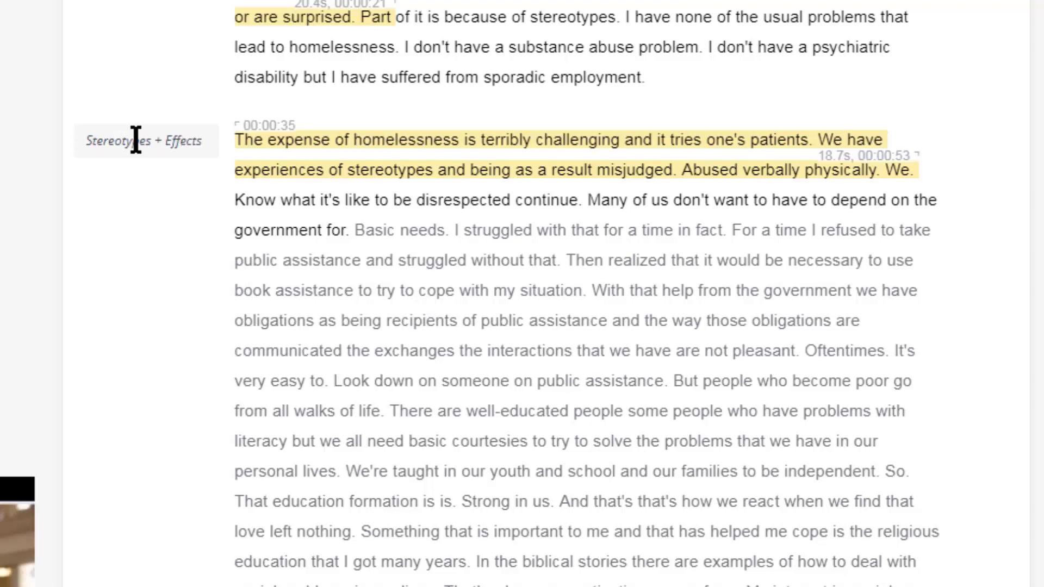
pyautogui.moveTo(124, 145)
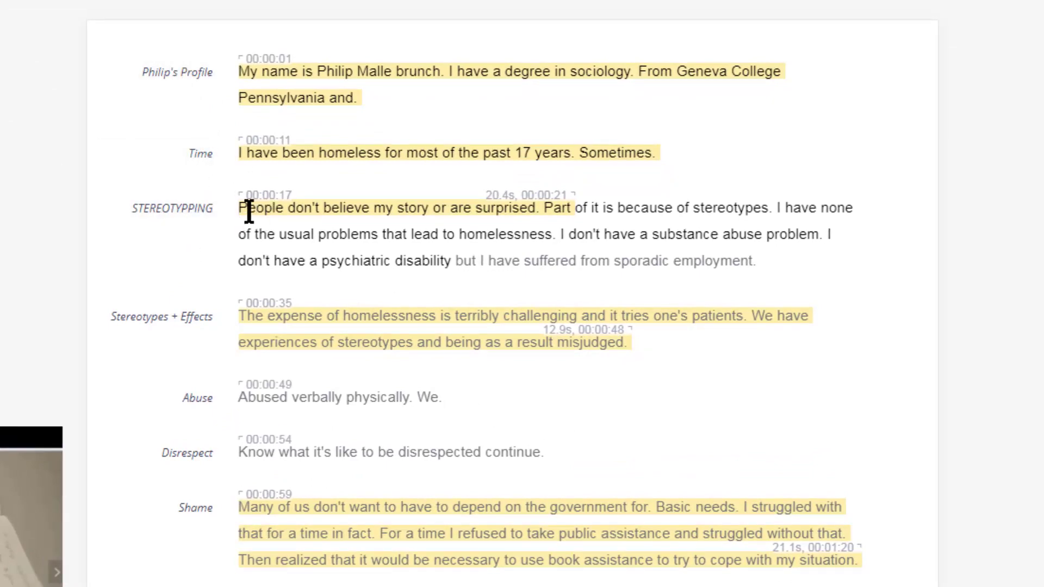
# Correct the spelling of the speaker label beside "People don't believe my story" to "STEREOTYPING".
pyautogui.moveTo(239, 208); pyautogui.dragTo(239, 247)
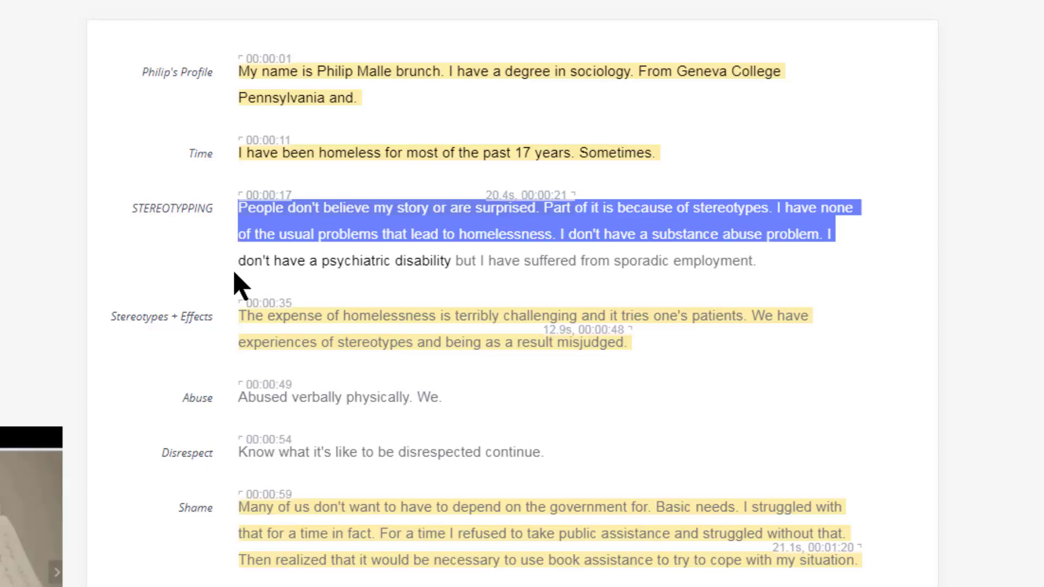
pyautogui.moveTo(240, 286); pyautogui.dragTo(713, 268)
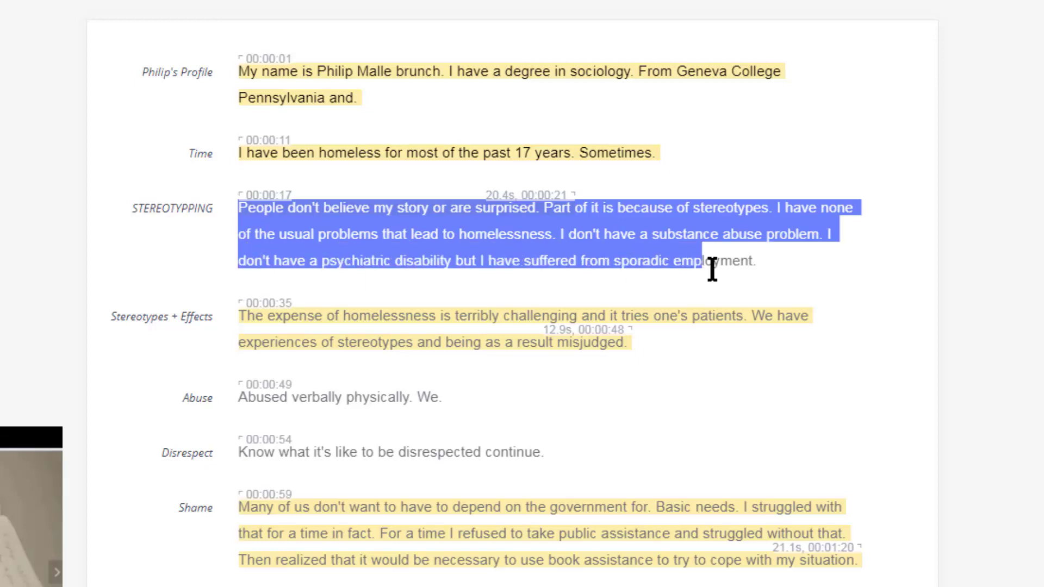
pyautogui.click(183, 223)
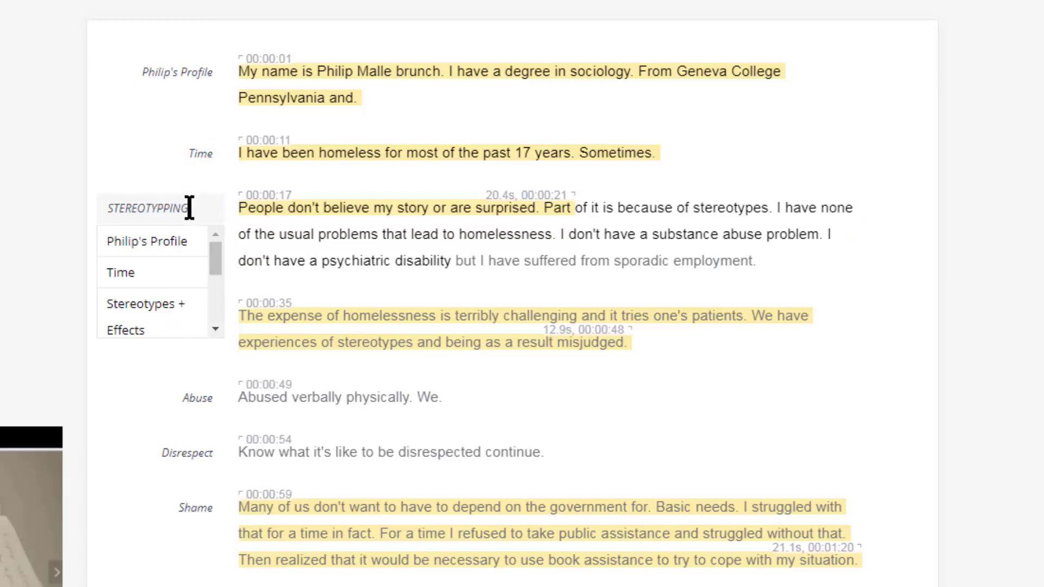
pyautogui.press('BackSpace')
pyautogui.press('BackSpace')
pyautogui.press('BackSpace')
pyautogui.press('BackSpace')
pyautogui.press('BackSpace')
pyautogui.write('PING')
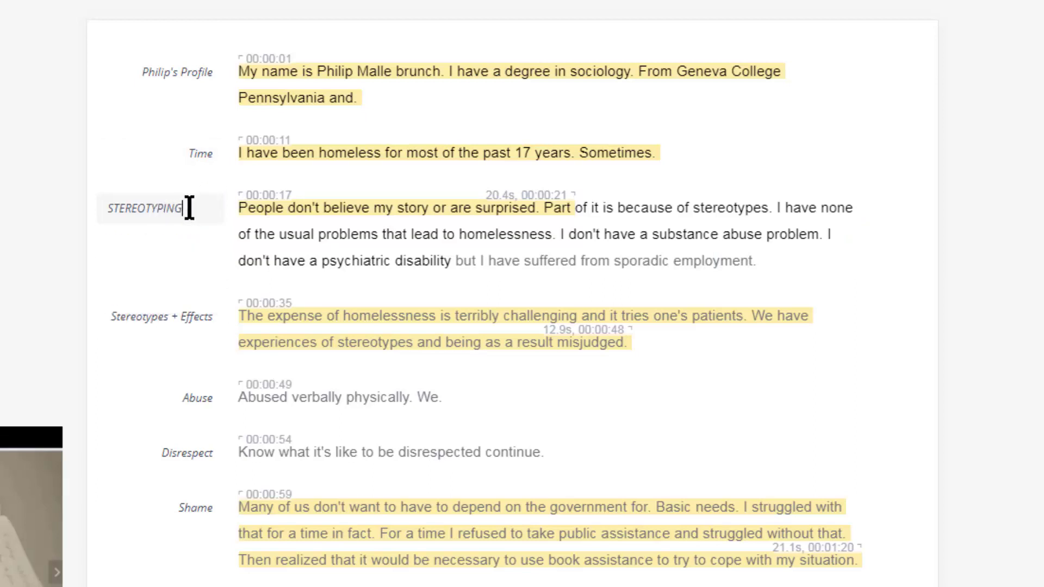
pyautogui.click(840, 363)
# Change the speaker label of the paragraph starting "With that help from the government" to "Shame in change for support\".
pyautogui.scroll(-4, 839, 364)
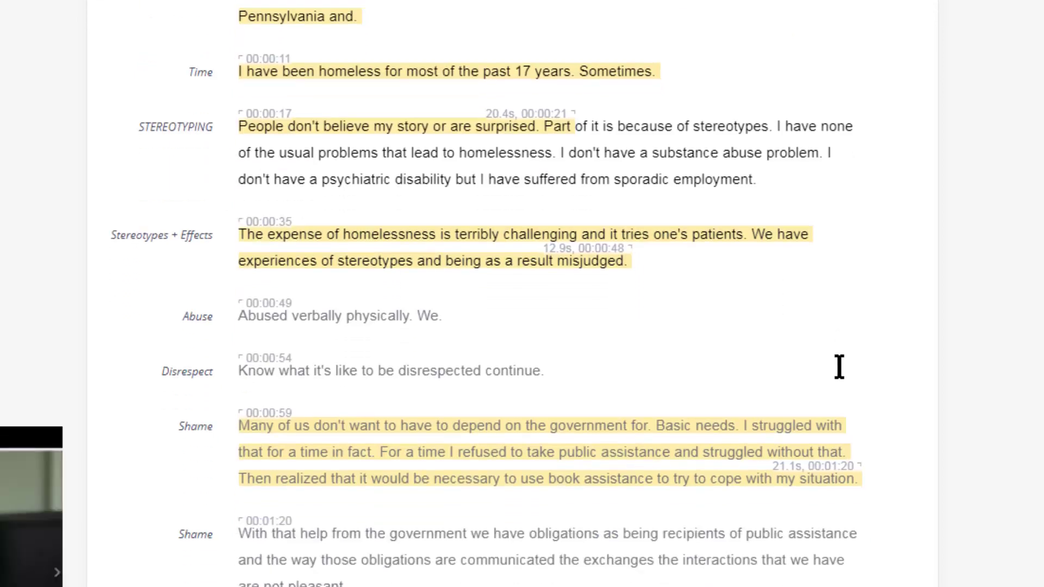
pyautogui.scroll(1, 839, 364)
pyautogui.scroll(-2, 839, 364)
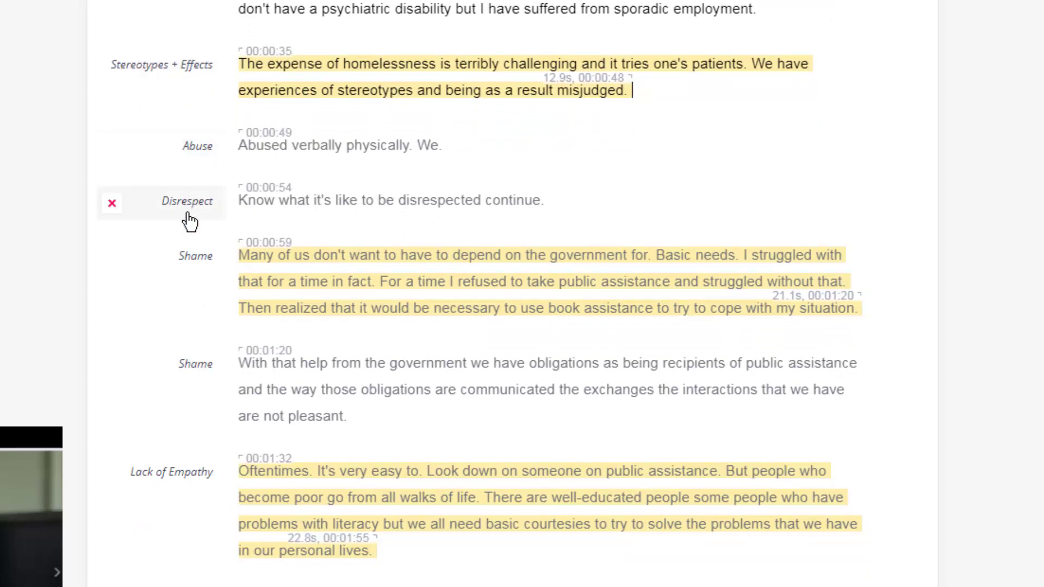
pyautogui.scroll(-3, 189, 271)
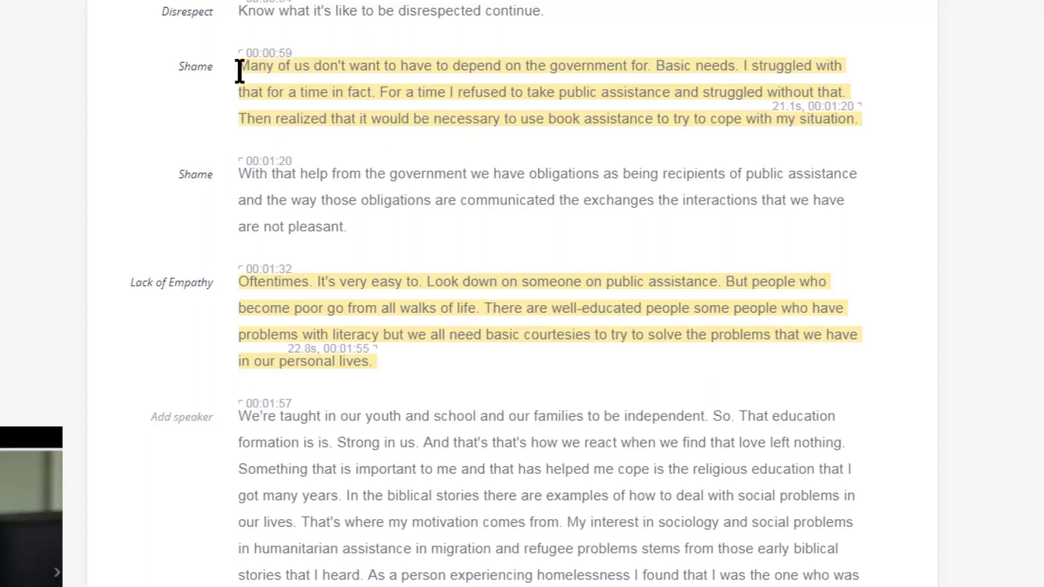
pyautogui.moveTo(241, 70); pyautogui.dragTo(483, 65)
pyautogui.click(361, 174)
pyautogui.moveTo(247, 177); pyautogui.dragTo(351, 226)
pyautogui.click(209, 178)
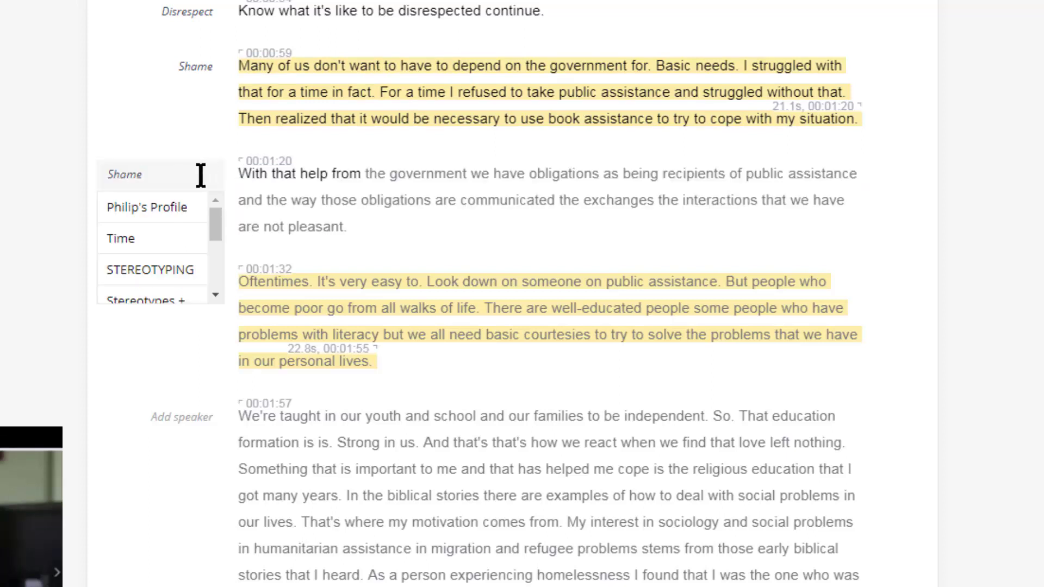
pyautogui.write('IN')
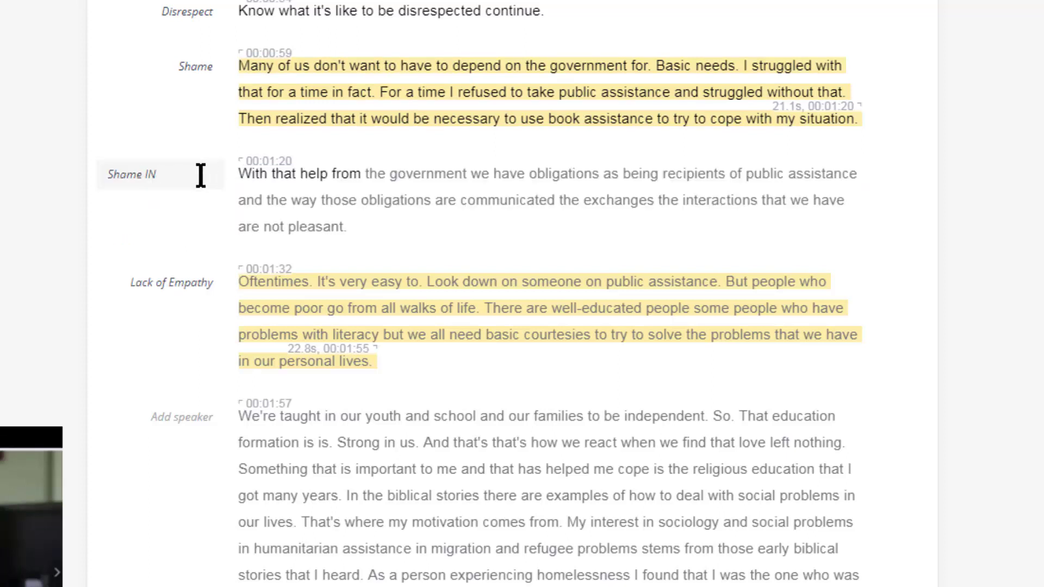
pyautogui.press('BackSpace')
pyautogui.press('BackSpace')
pyautogui.write('in change for support\\')
pyautogui.press('Return')
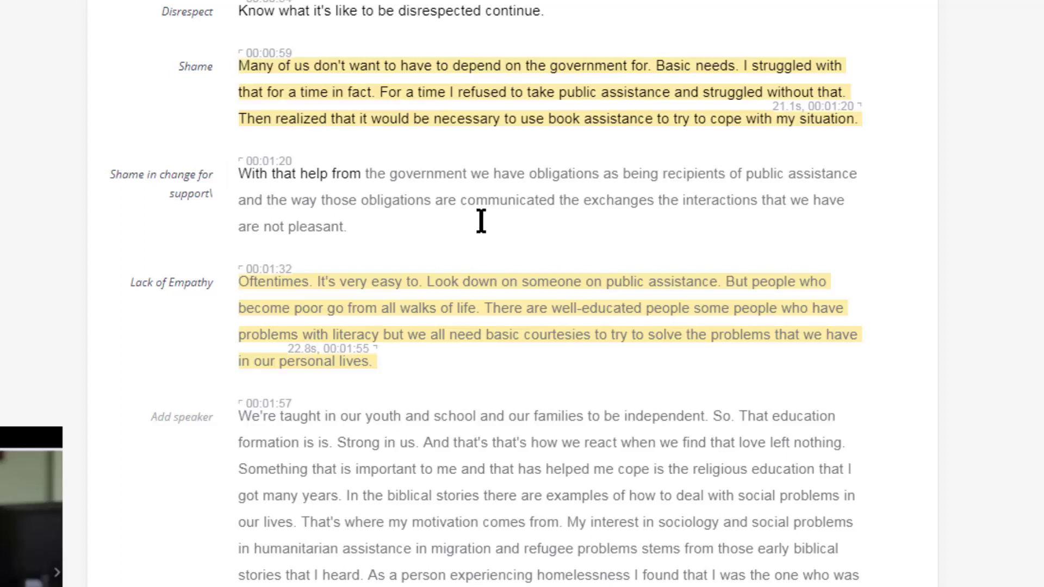
# Split the paragraph starting "We're taught in our youth" so that a new paragraph begins at "Strong in us.".
pyautogui.scroll(-2, 481, 220)
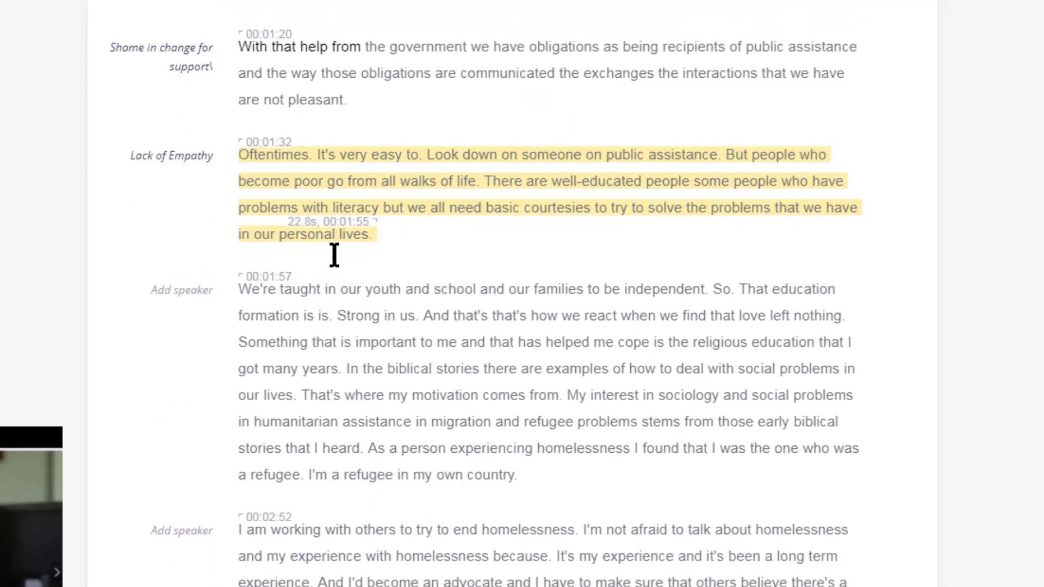
pyautogui.scroll(-1, 395, 240)
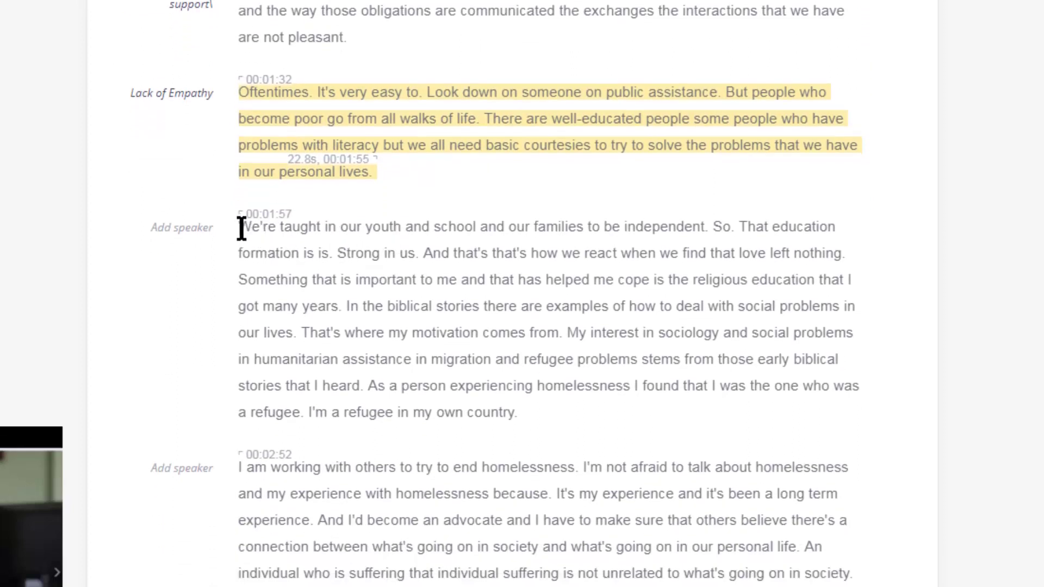
pyautogui.moveTo(243, 228); pyautogui.dragTo(319, 256)
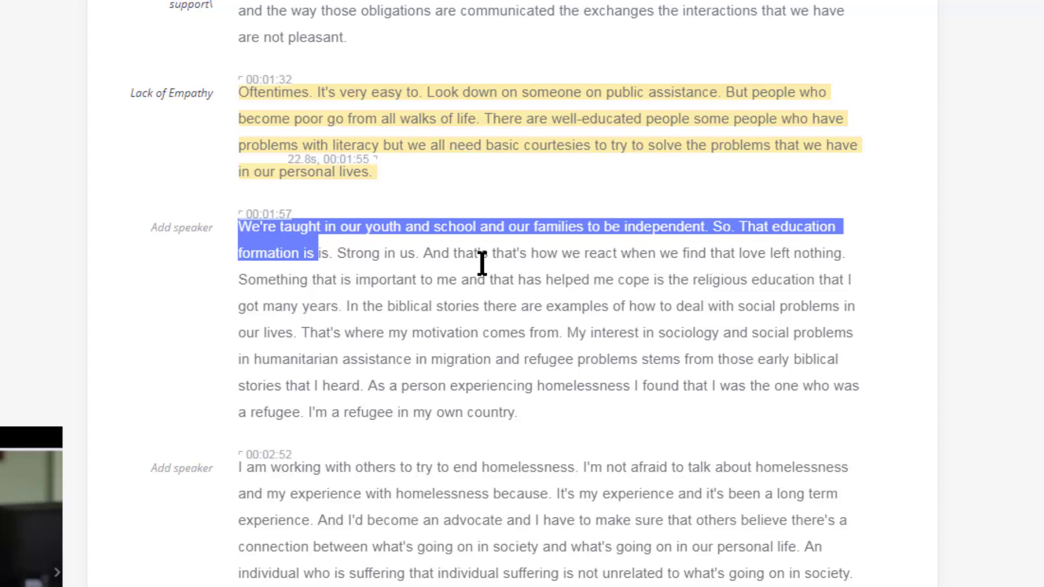
pyautogui.click(354, 265)
pyautogui.moveTo(240, 254); pyautogui.dragTo(241, 311)
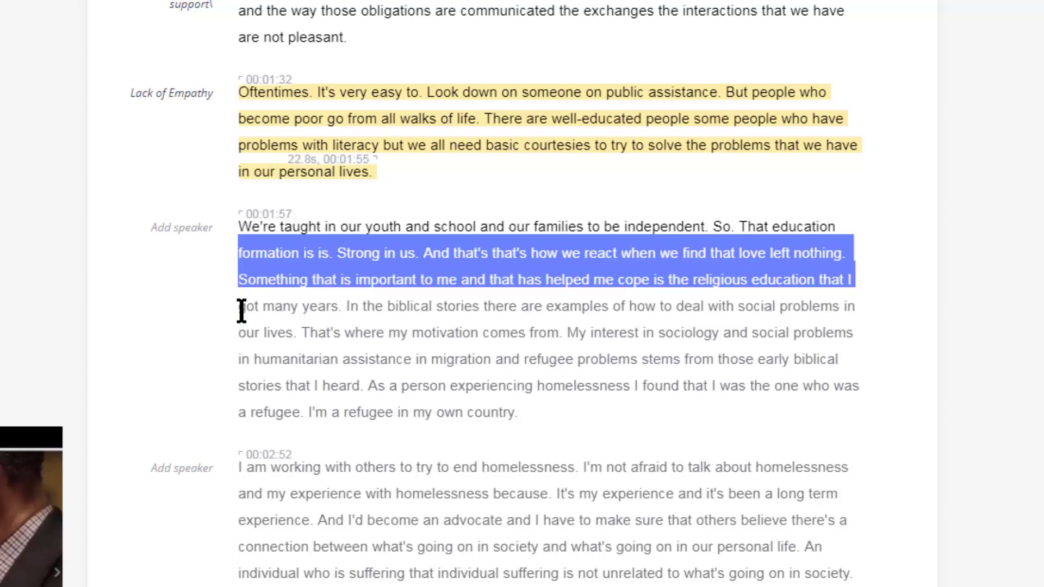
pyautogui.moveTo(242, 311); pyautogui.dragTo(299, 331)
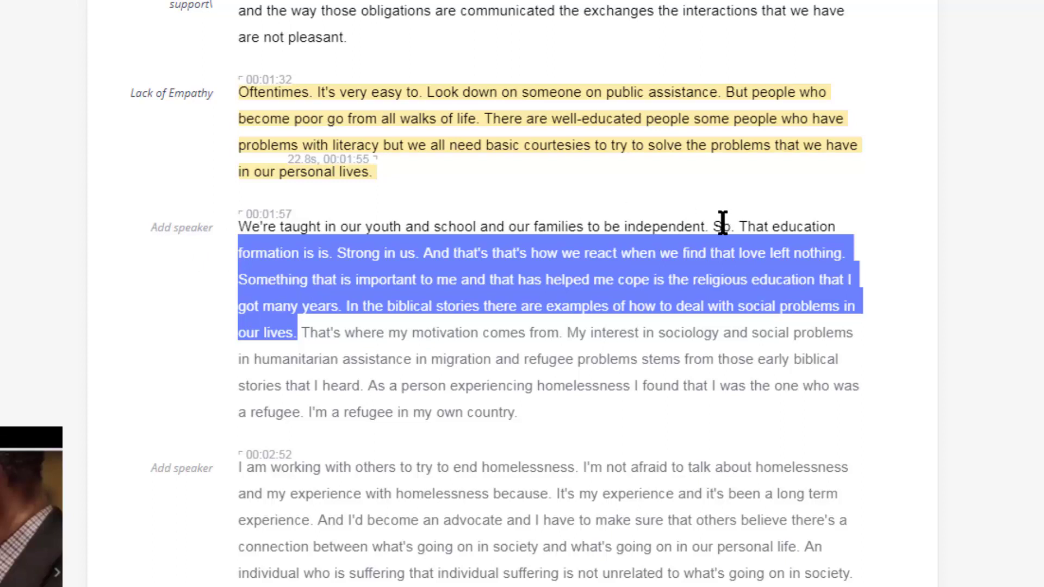
pyautogui.click(294, 254)
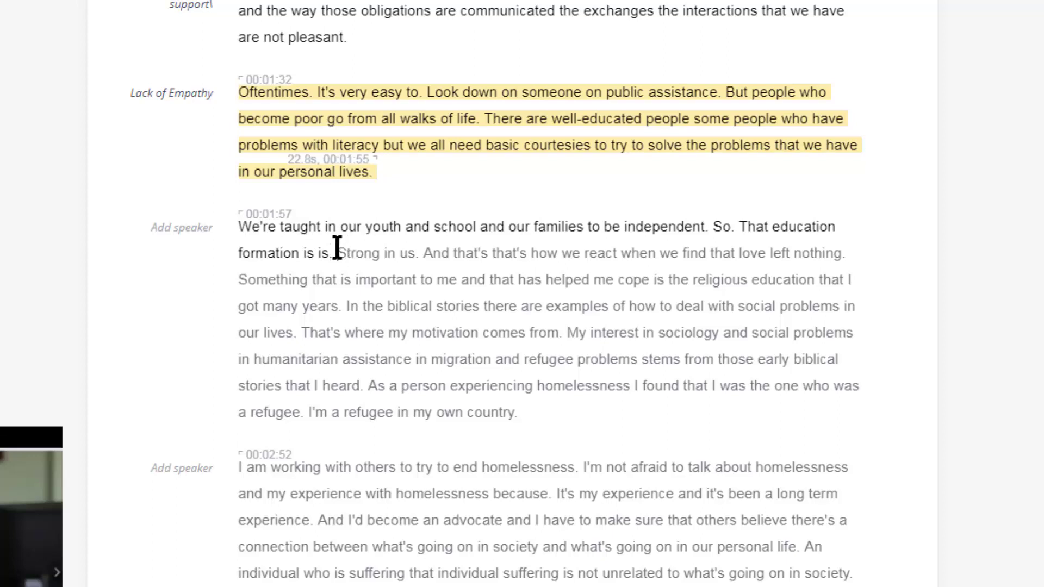
pyautogui.click(336, 253)
pyautogui.press('Return')
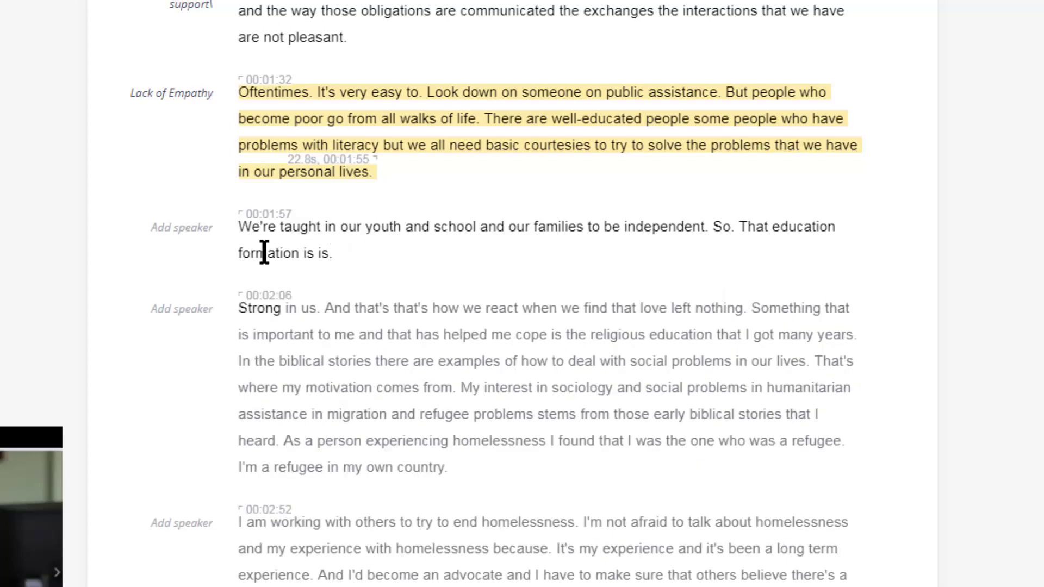
# Label the speaker of the paragraph starting "We're taught in our youth" as "Myths".
pyautogui.click(200, 227)
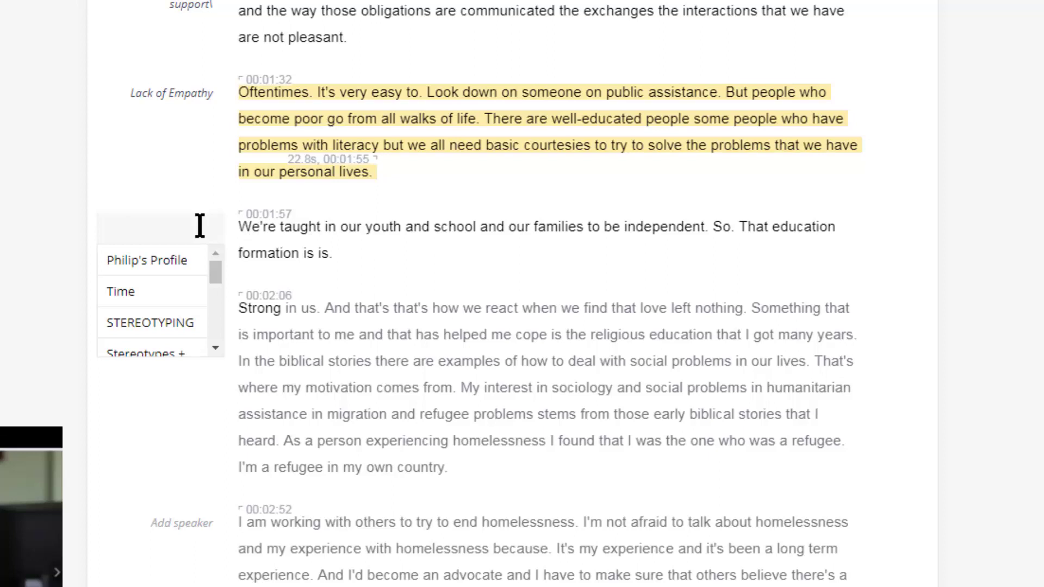
pyautogui.write('Myths')
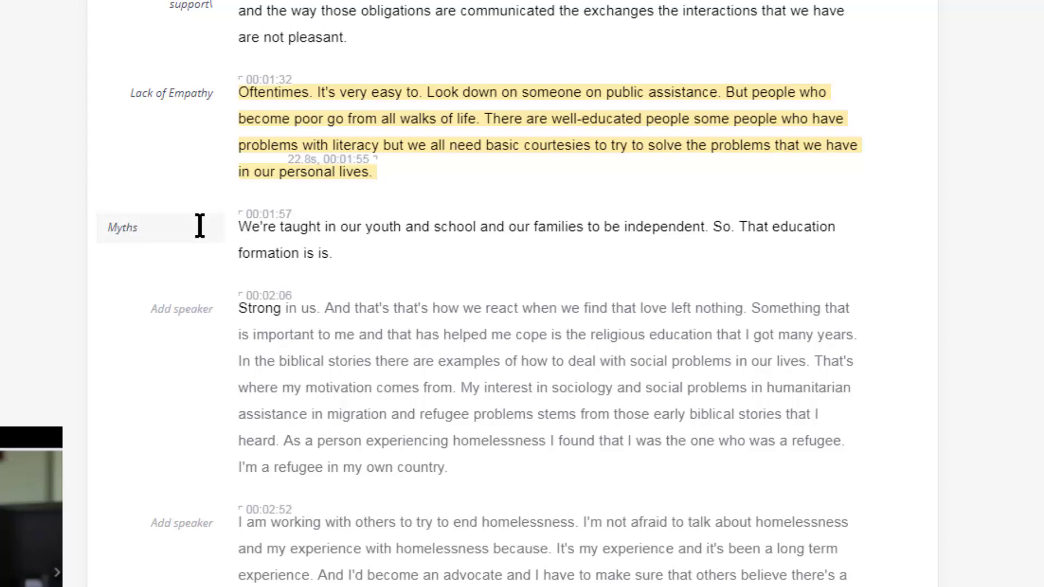
pyautogui.click(510, 387)
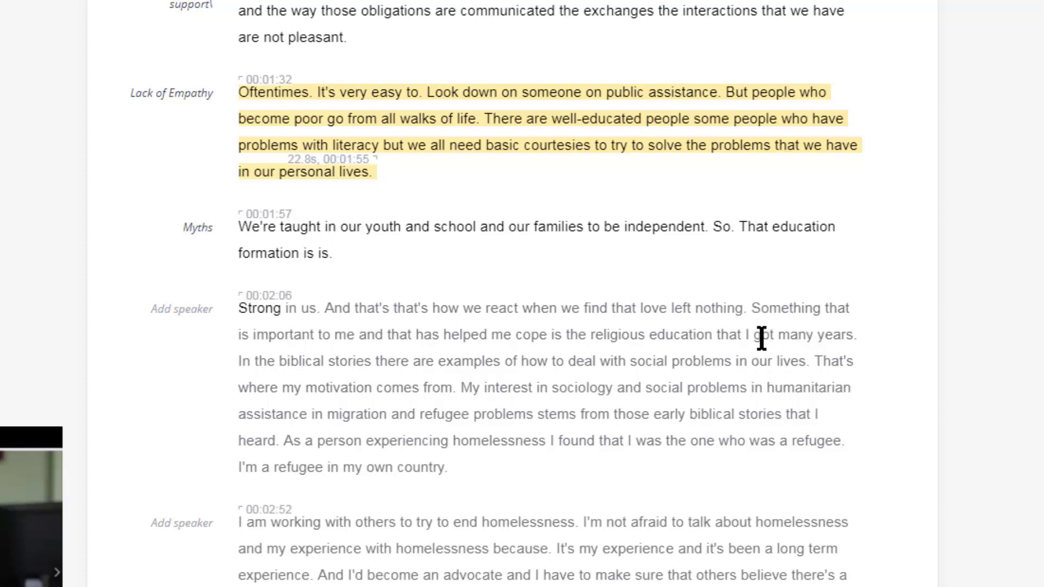
# Start a new paragraph at "Something that is important to me" and label its speaker "Coping / Support".
pyautogui.click(752, 309)
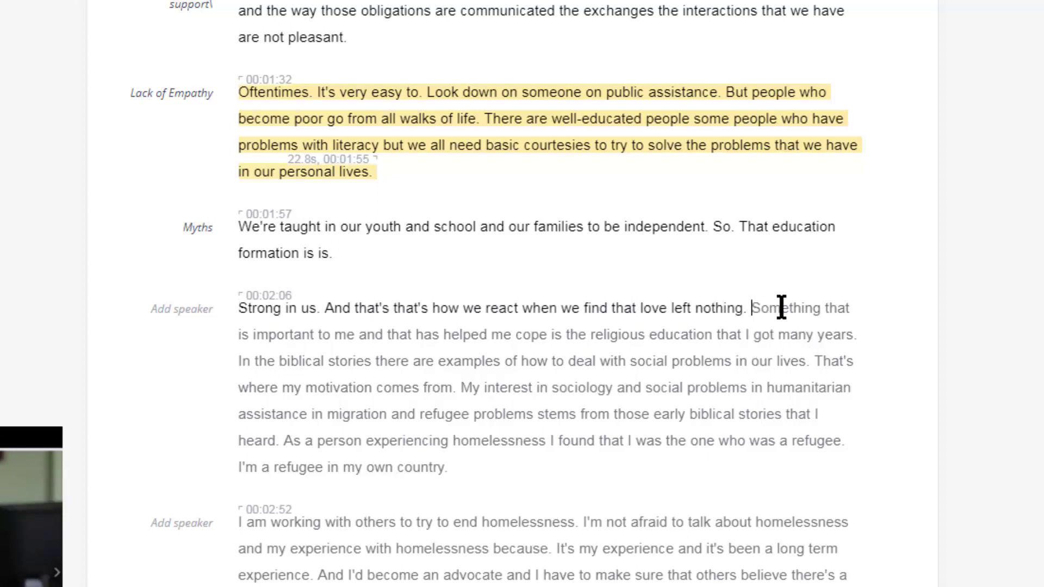
pyautogui.press('Return')
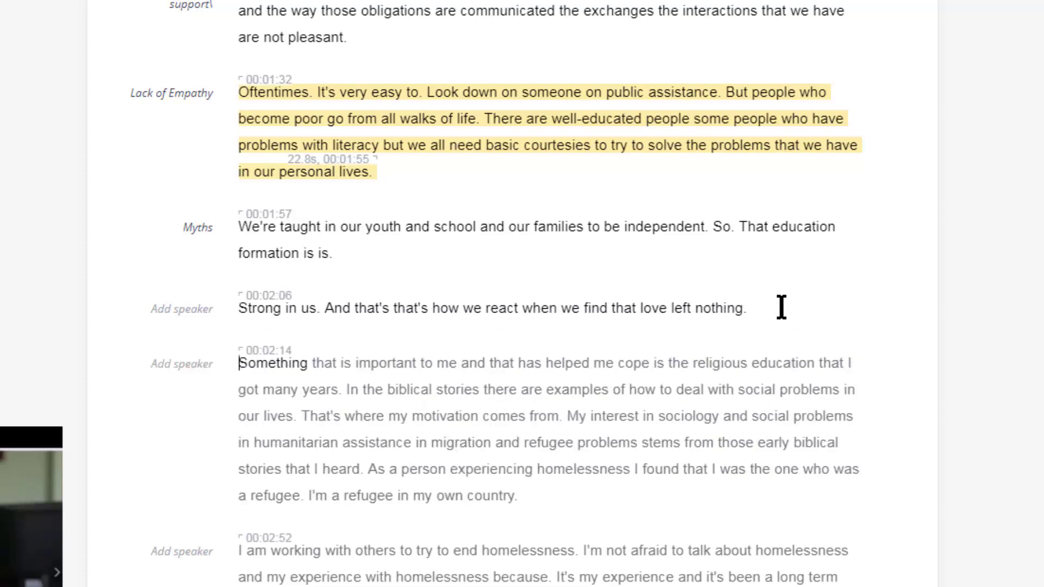
pyautogui.click(179, 365)
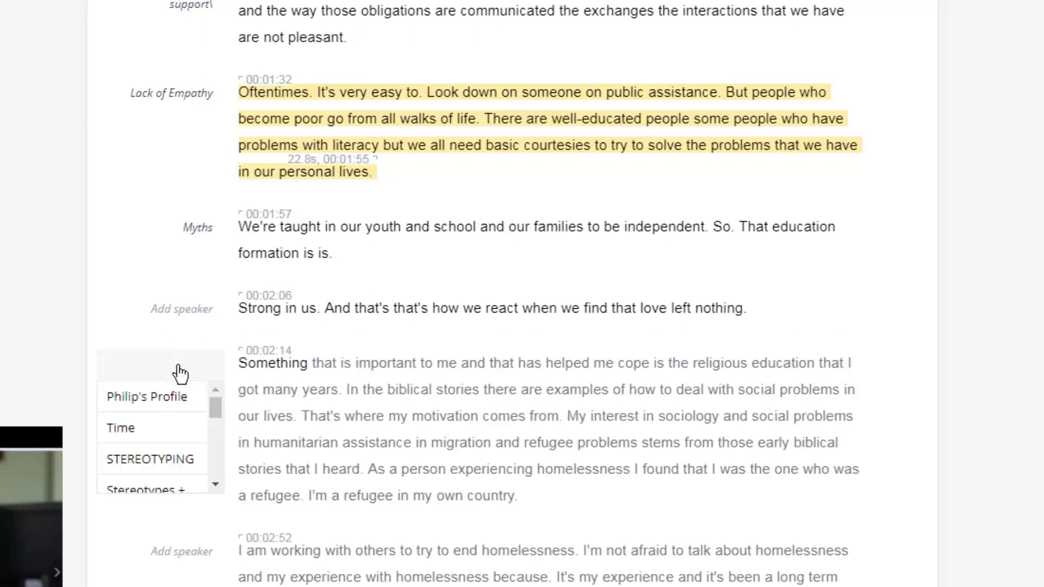
pyautogui.write('Coping / Suppo')
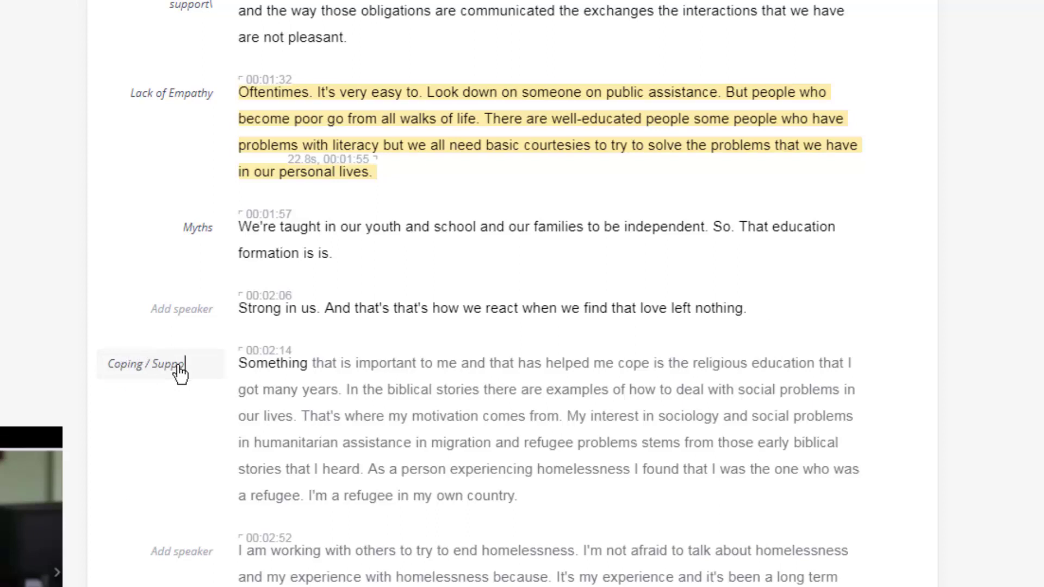
pyautogui.write('rt')
pyautogui.press('Return')
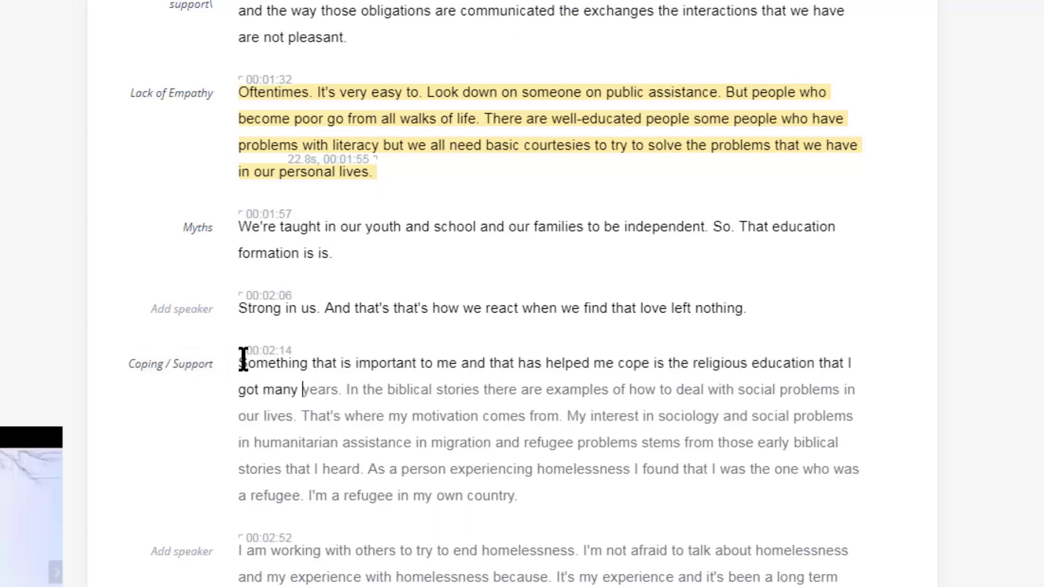
# Highlight from "Something that is important" through "That's where my motivation comes from." and start a new paragraph at "My interest in sociology".
pyautogui.moveTo(243, 375); pyautogui.dragTo(564, 419)
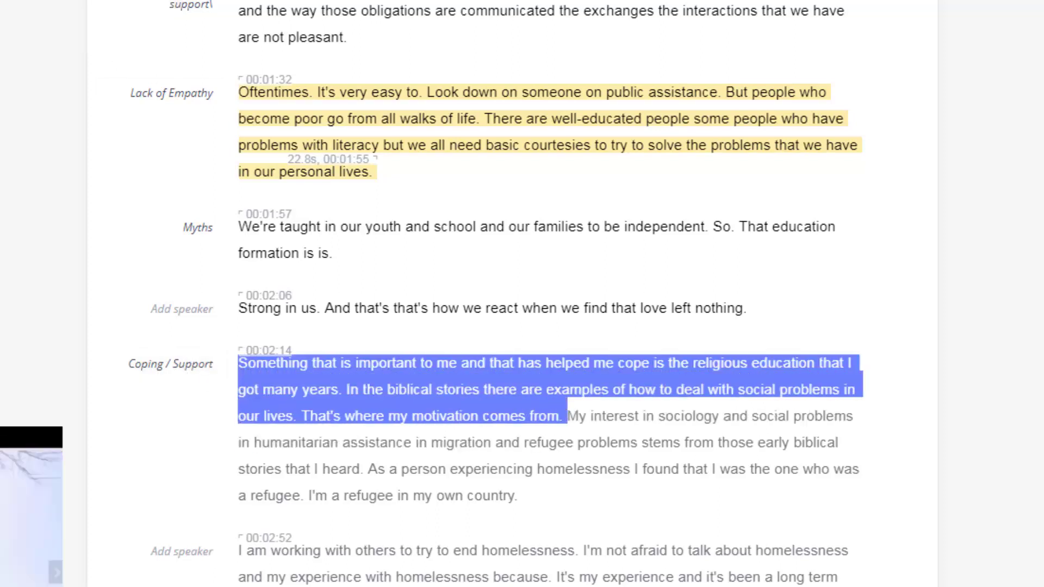
pyautogui.hotkey('ctrl', 'h')
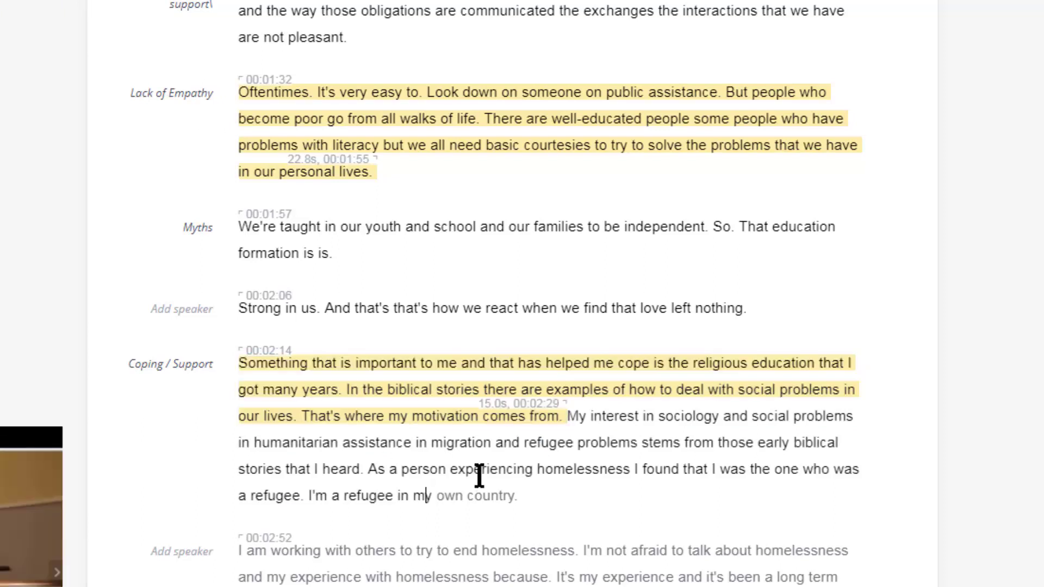
pyautogui.click(567, 416)
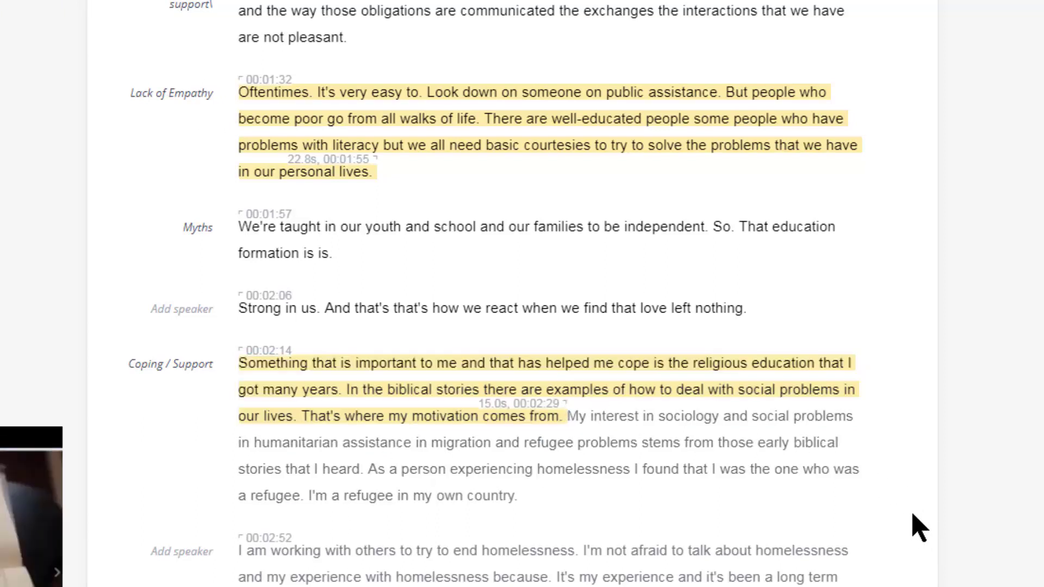
pyautogui.press('Return')
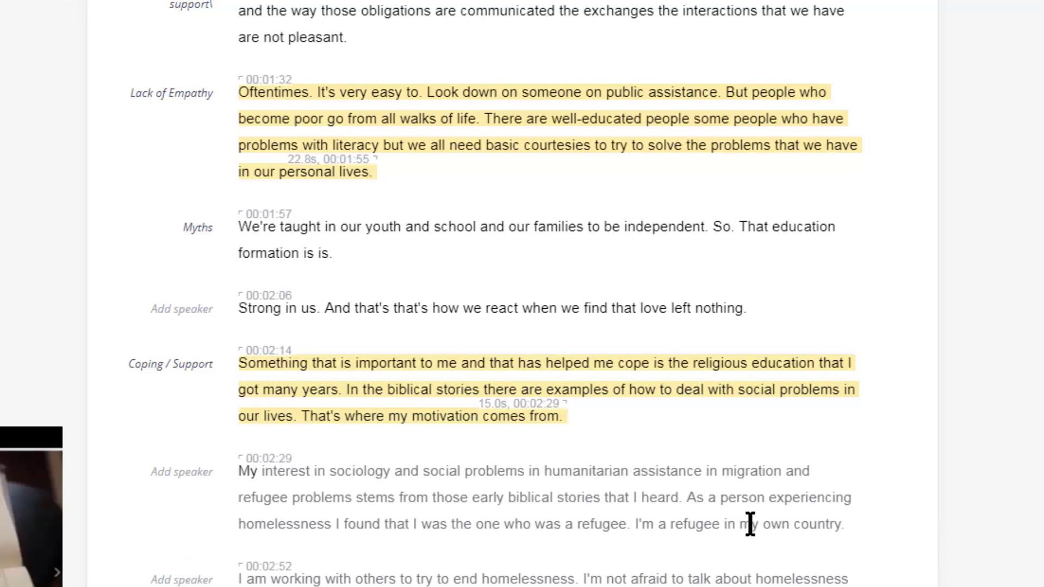
# Label the speaker of the paragraph starting "My interest in sociology" as "H. as Refugee" and highlight the whole paragraph.
pyautogui.scroll(-4, 389, 455)
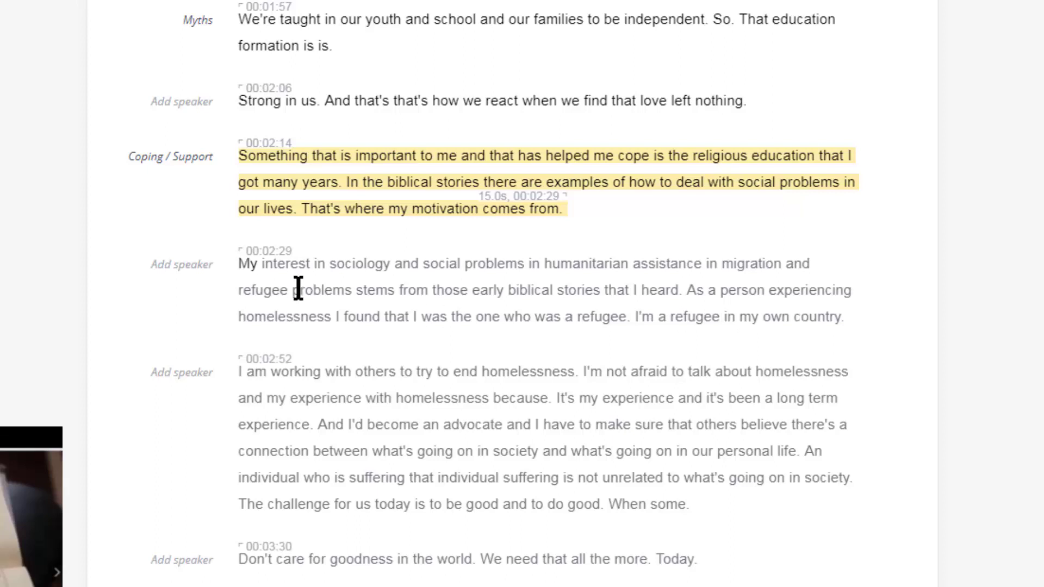
pyautogui.click(194, 268)
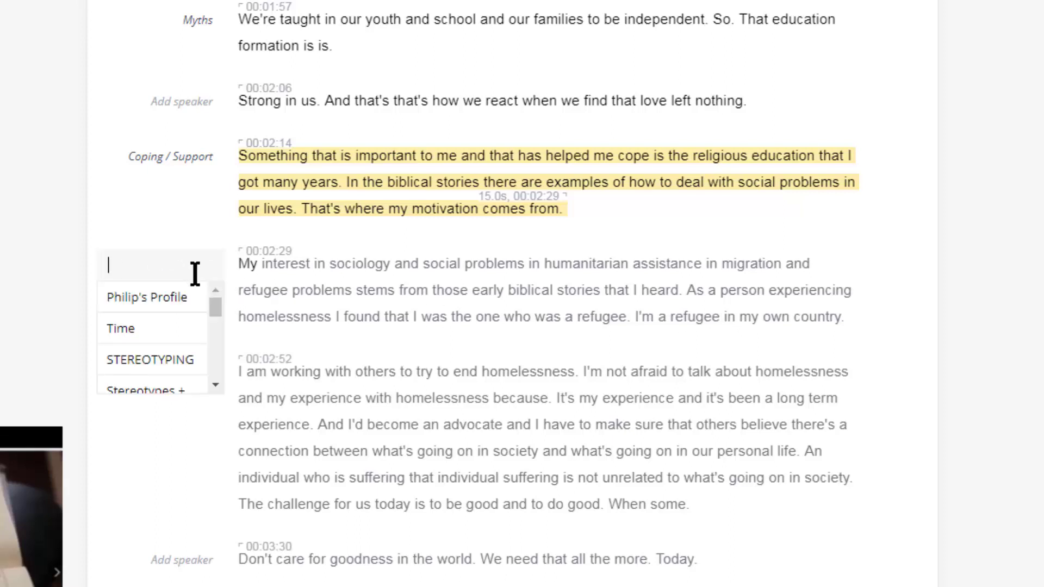
pyautogui.write('H. as Refugee')
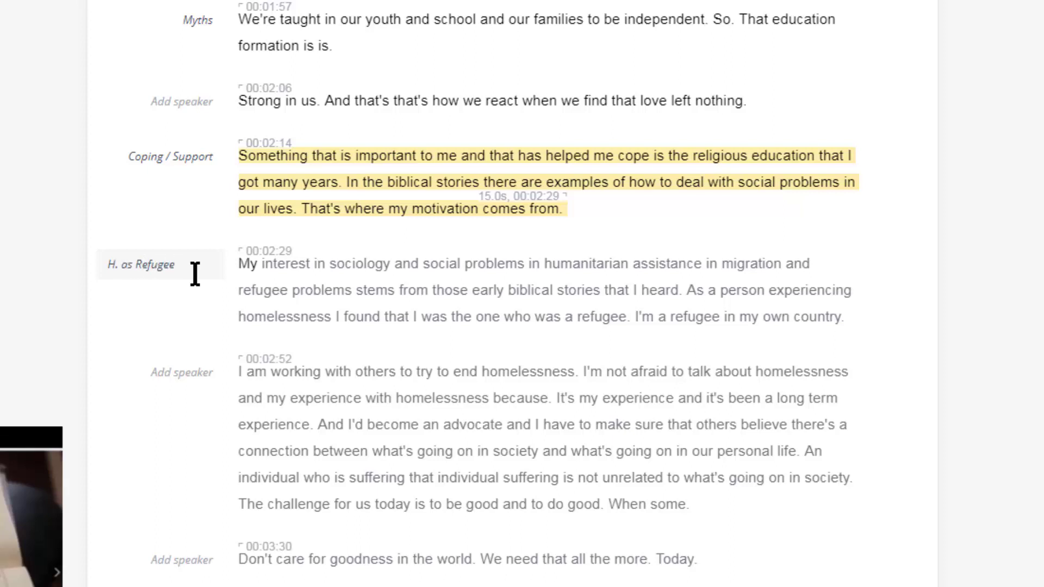
pyautogui.click(370, 268)
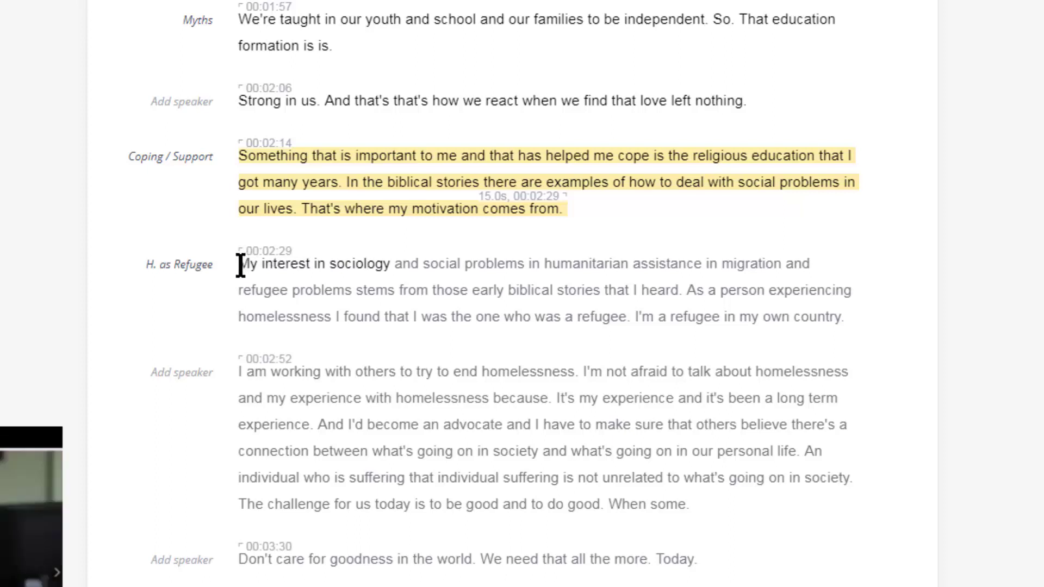
pyautogui.moveTo(240, 264); pyautogui.dragTo(872, 329)
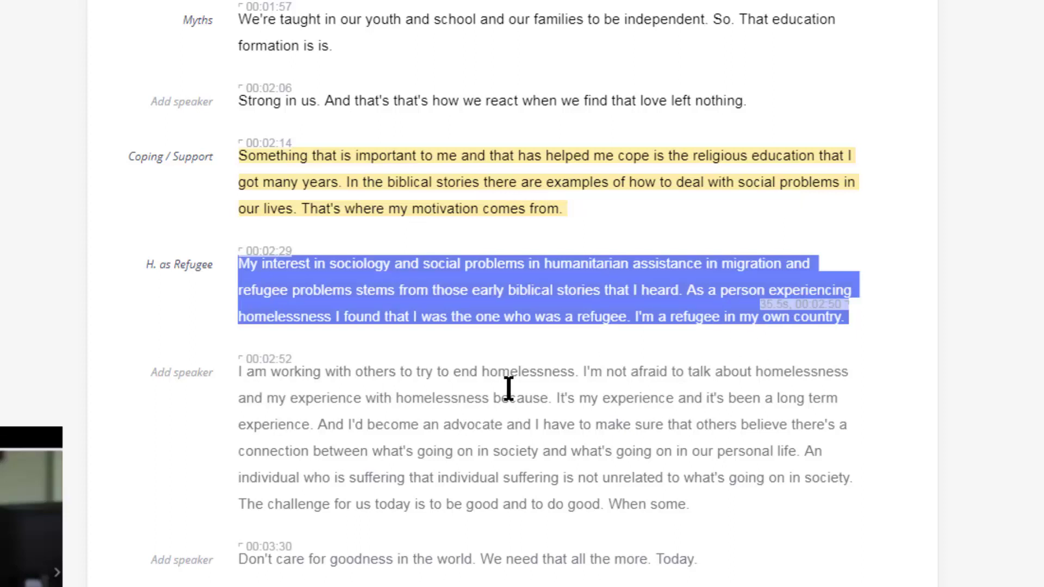
# Label the speaker of the paragraph starting "I am working with others" as "Service".
pyautogui.click(190, 376)
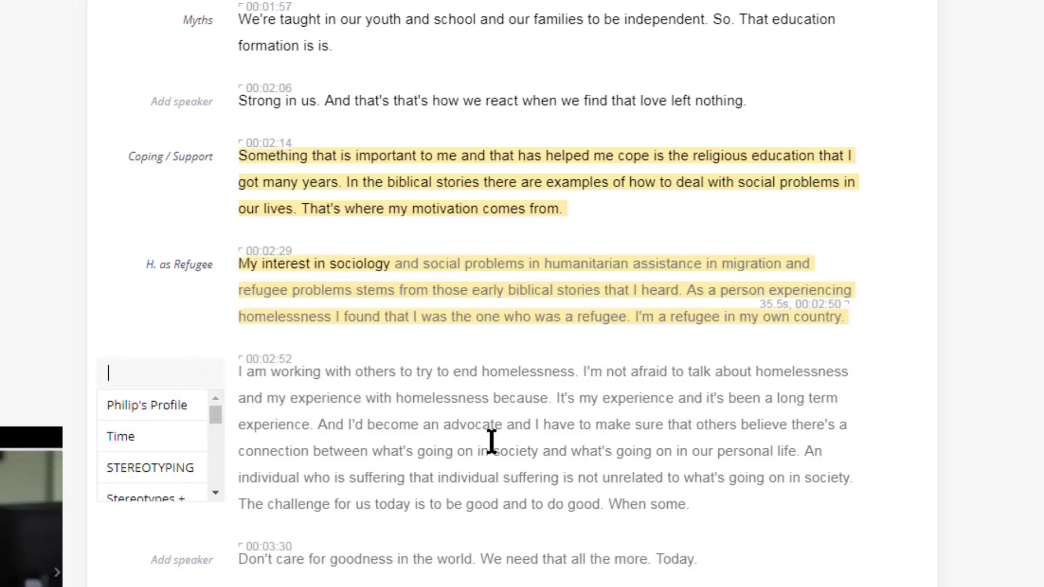
pyautogui.write('Service')
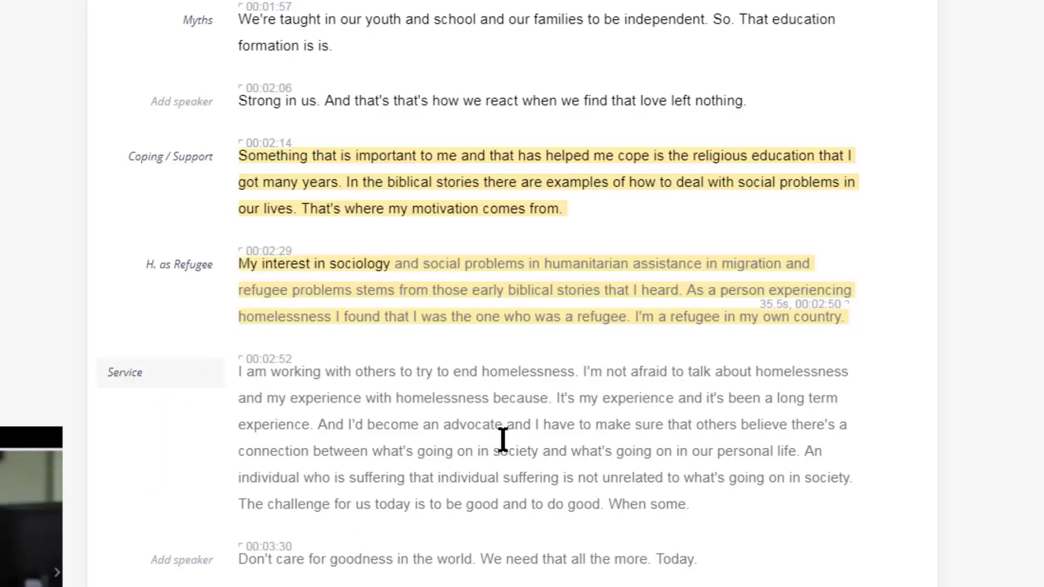
pyautogui.press('Return')
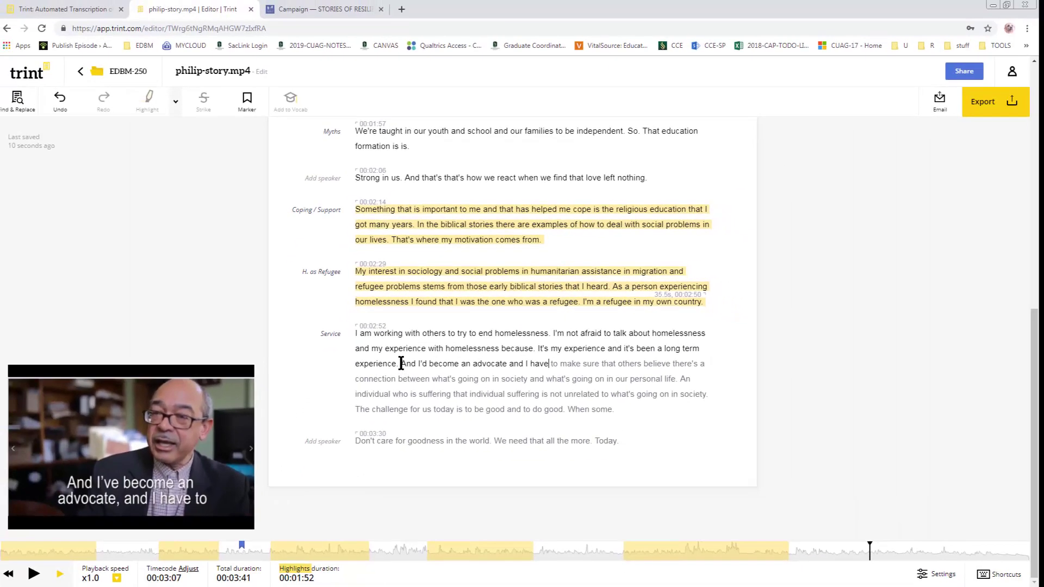
# Start a new paragraph at "And I'd become an advocate" and begin its speaker label with "A".
pyautogui.click(402, 364)
pyautogui.press('Return')
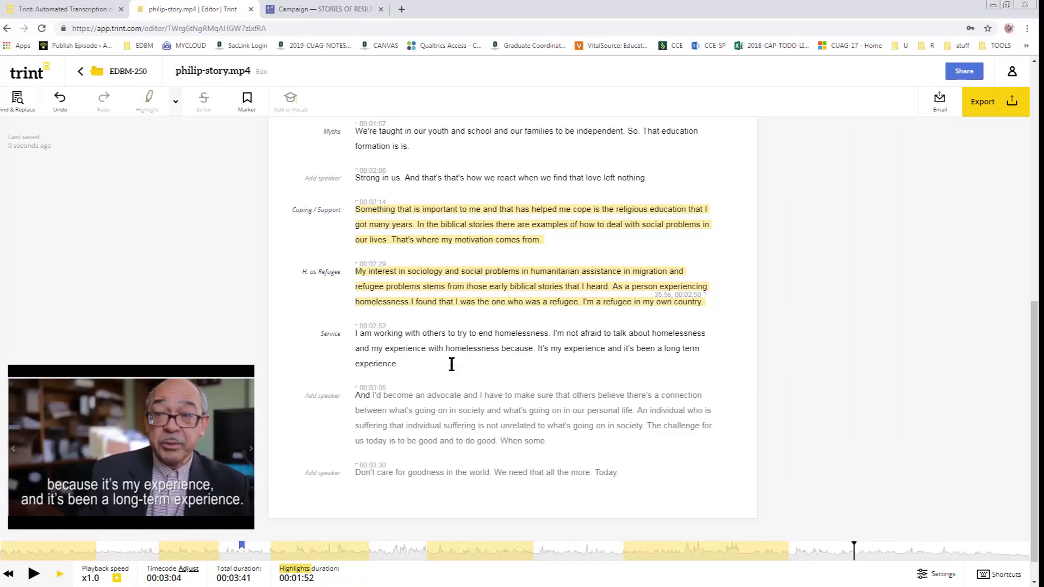
pyautogui.click(322, 408)
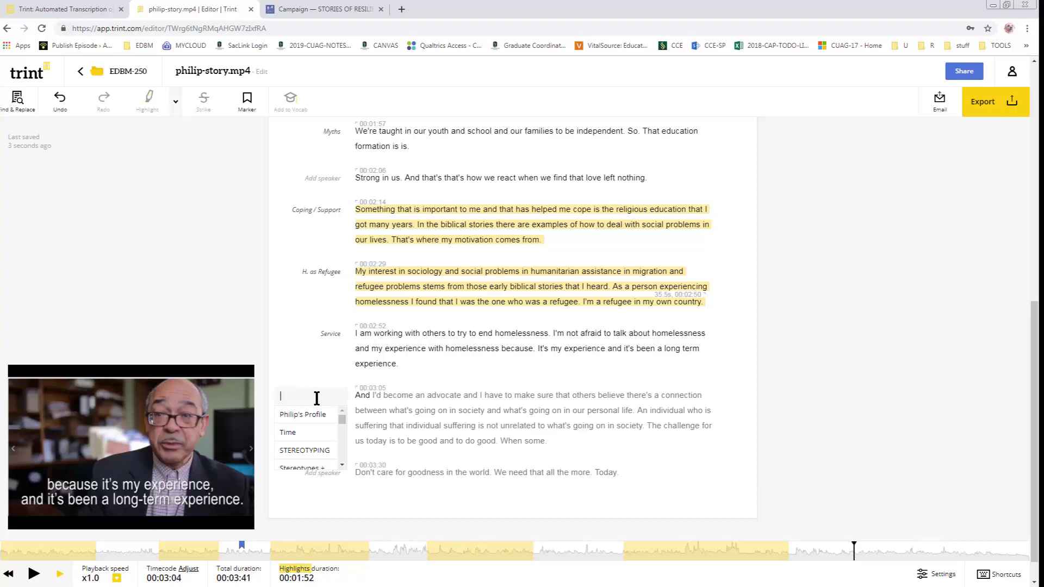
pyautogui.write('A')
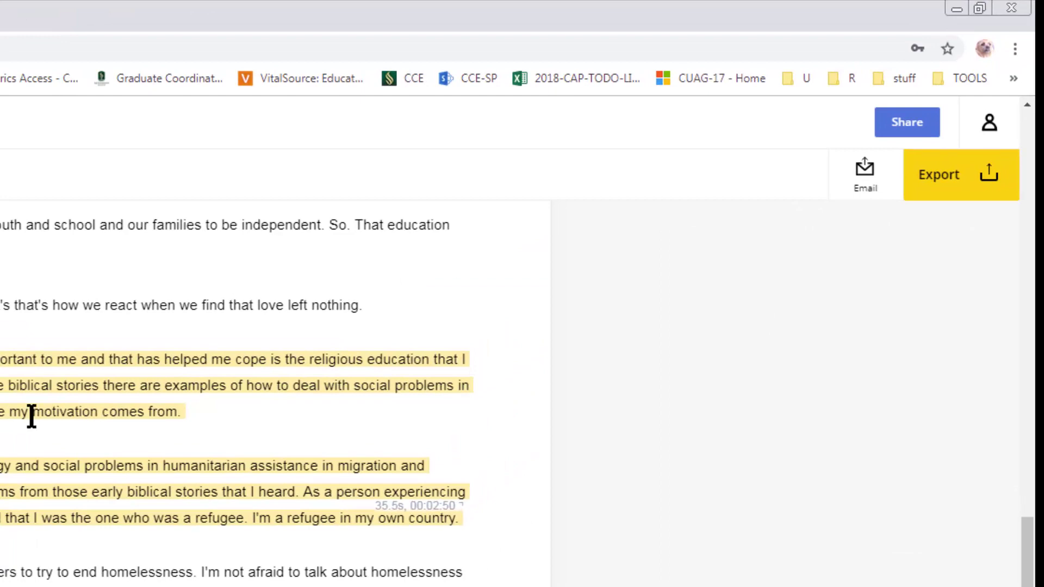
# Export the transcript as the Word document philip_story.docx, look through it in Word and enable editing.
pyautogui.click(948, 180)
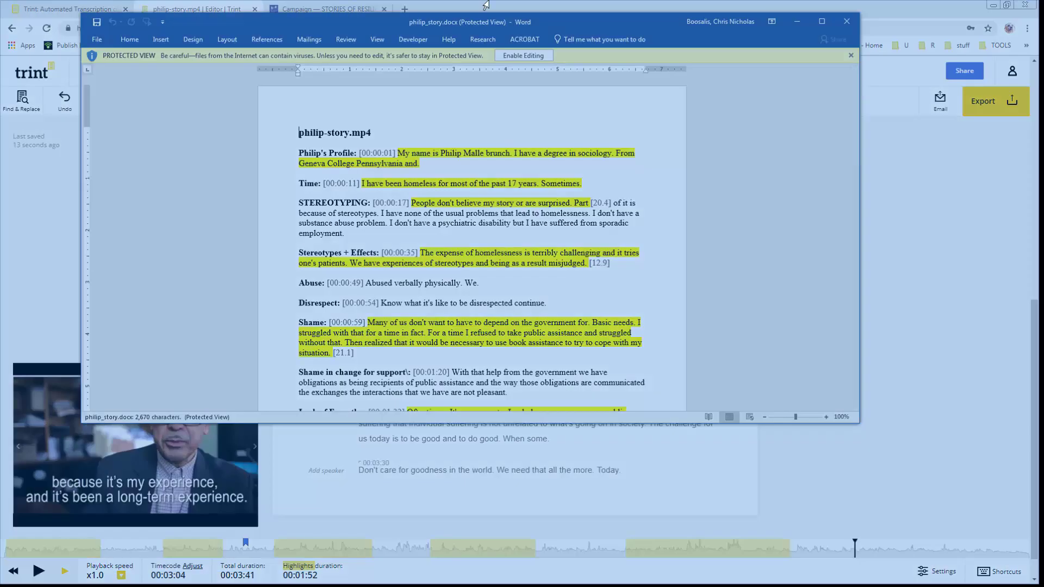
pyautogui.scroll(3, 197, 454)
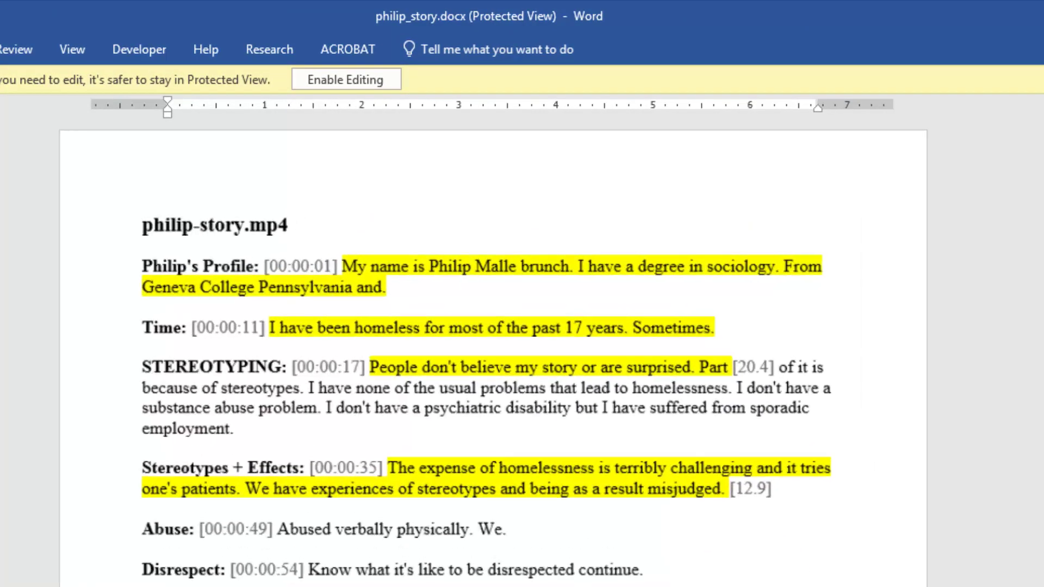
pyautogui.scroll(-5, 485, 352)
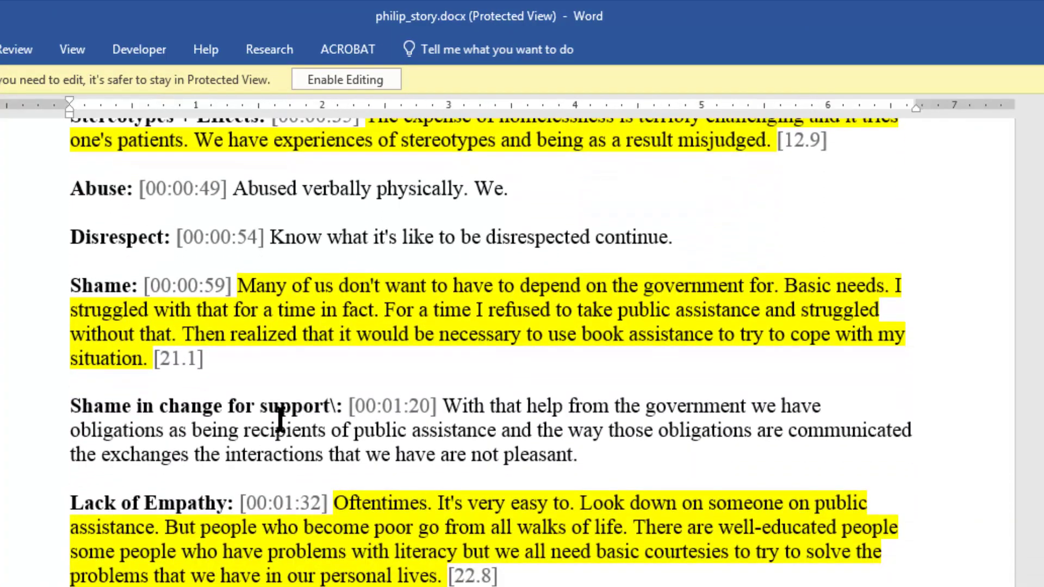
pyautogui.click(355, 79)
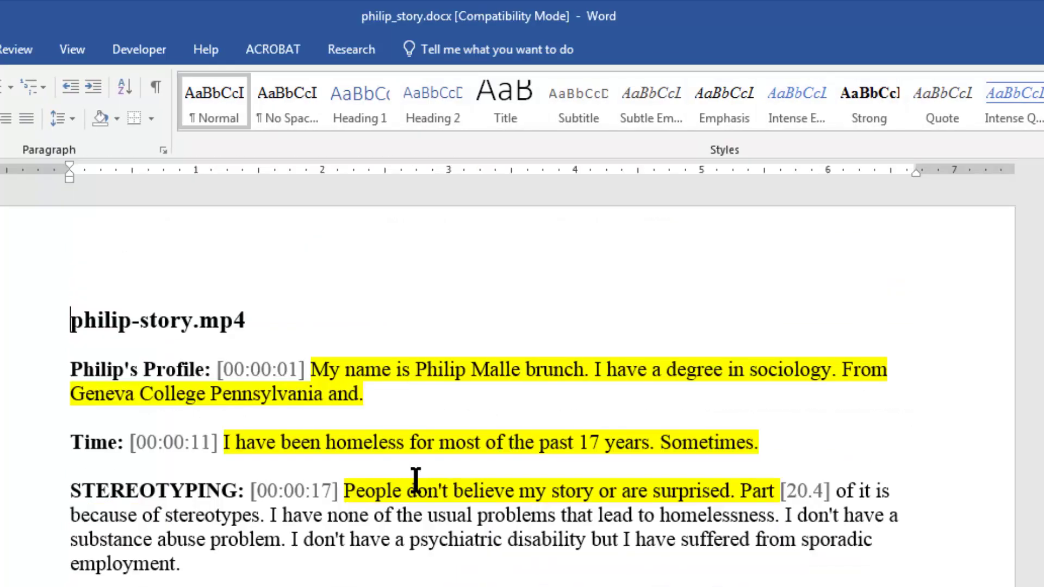